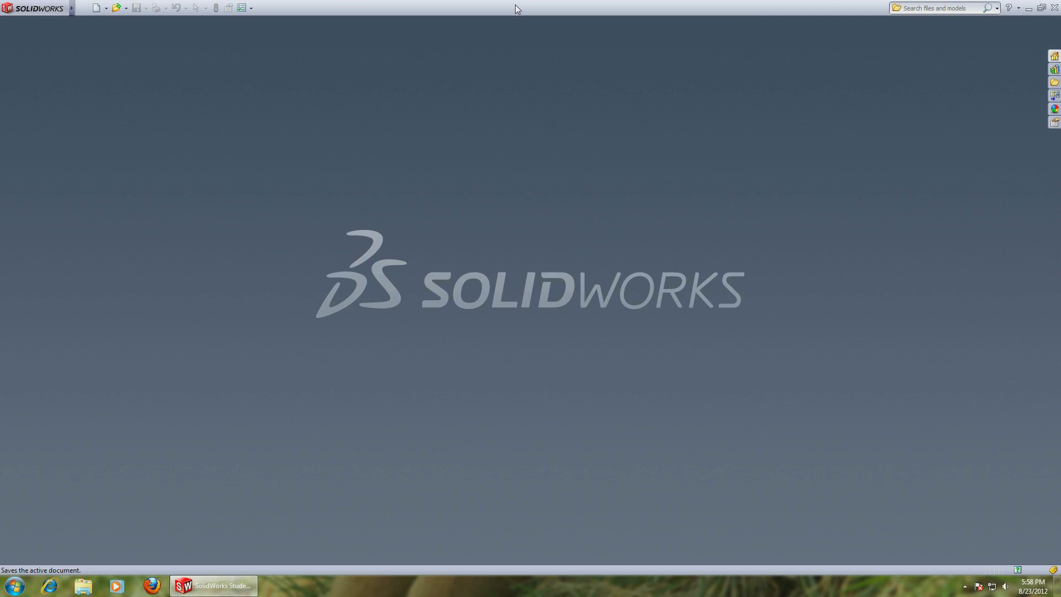
Create a new blank Part document (Part3)
click(98, 8)
click(227, 200)
click(388, 358)
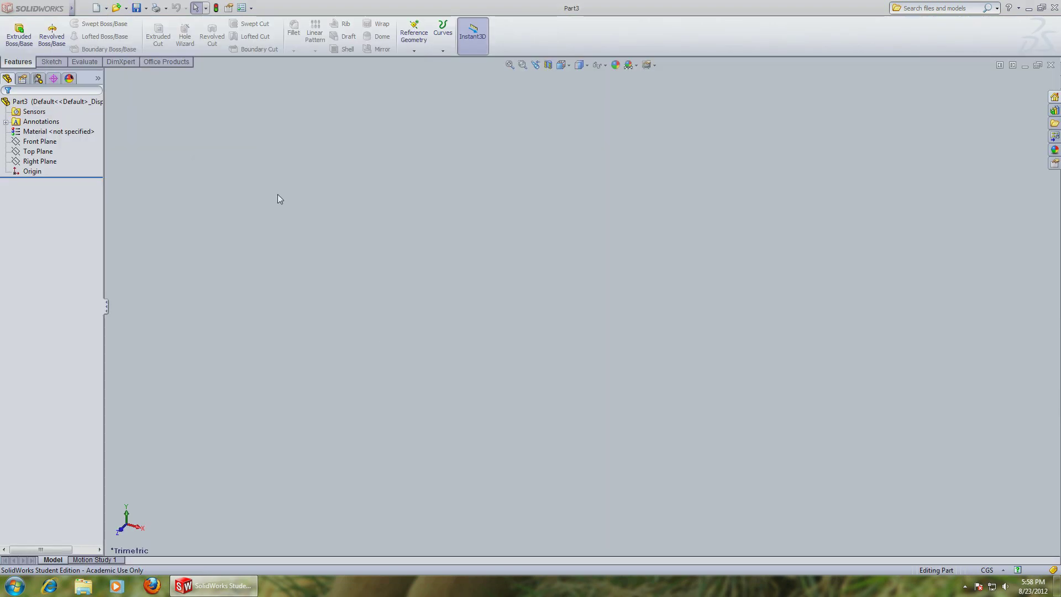
Start a new sketch on the Front Plane with the Line tool
click(51, 62)
click(15, 29)
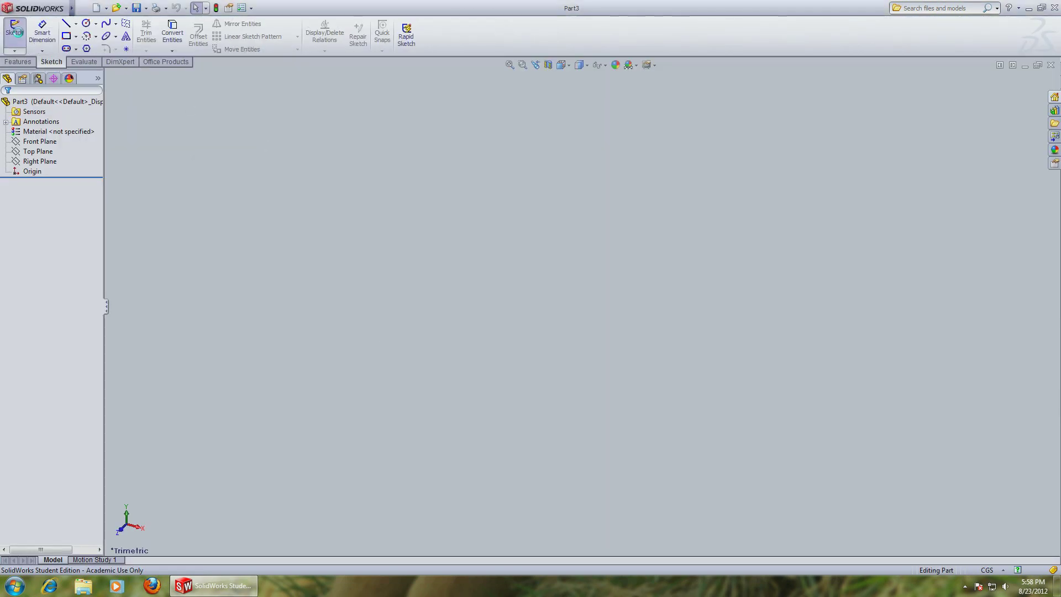
click(434, 156)
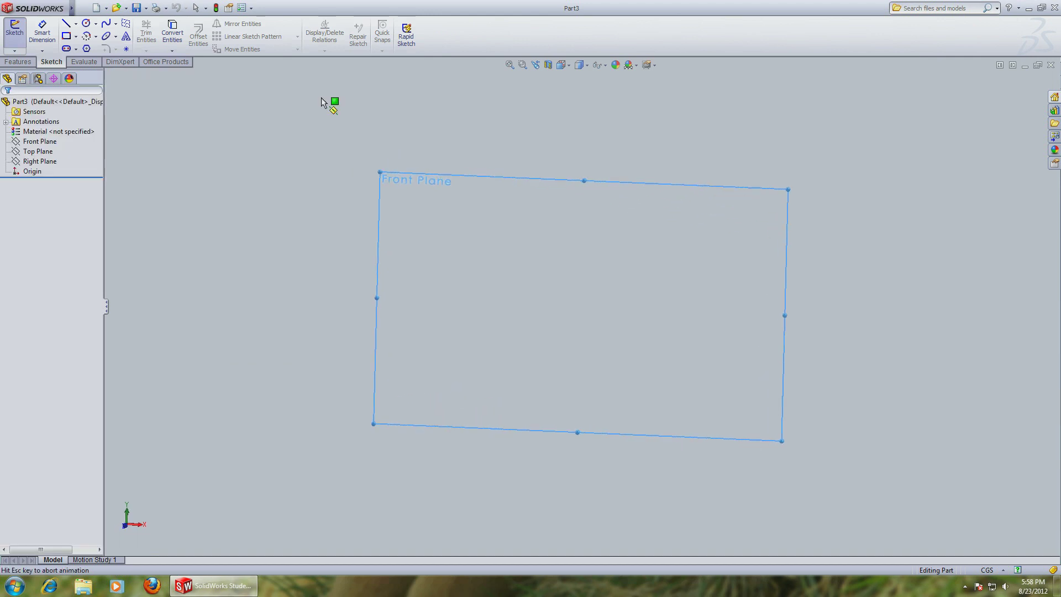
click(67, 23)
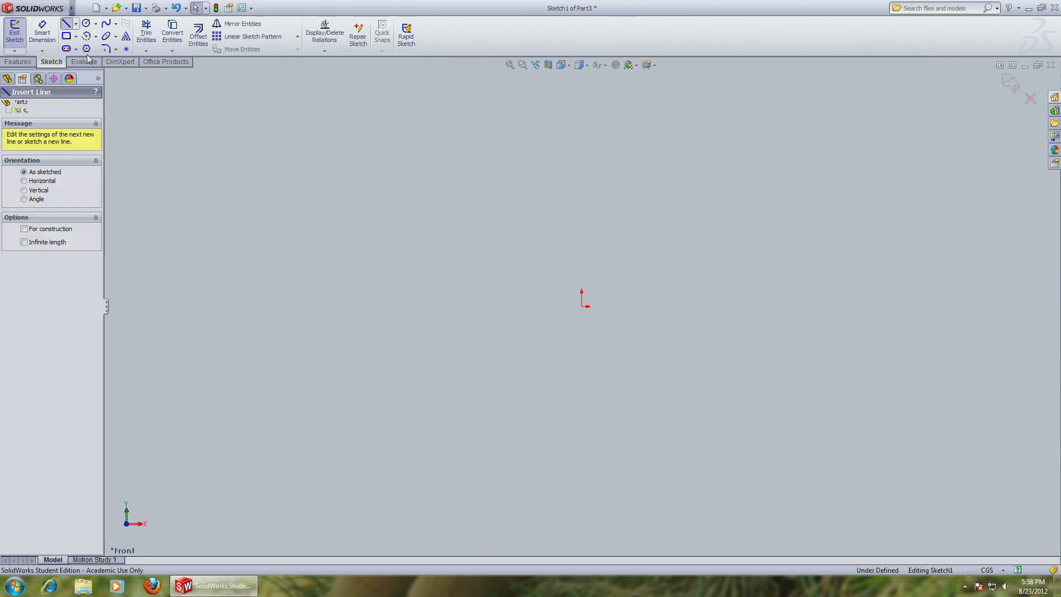
Draw the bottom edge, right step, lower ledge, inner vertical, middle ledge, riser and upper edge
click(513, 408)
click(715, 408)
click(715, 389)
click(545, 389)
click(546, 239)
click(714, 238)
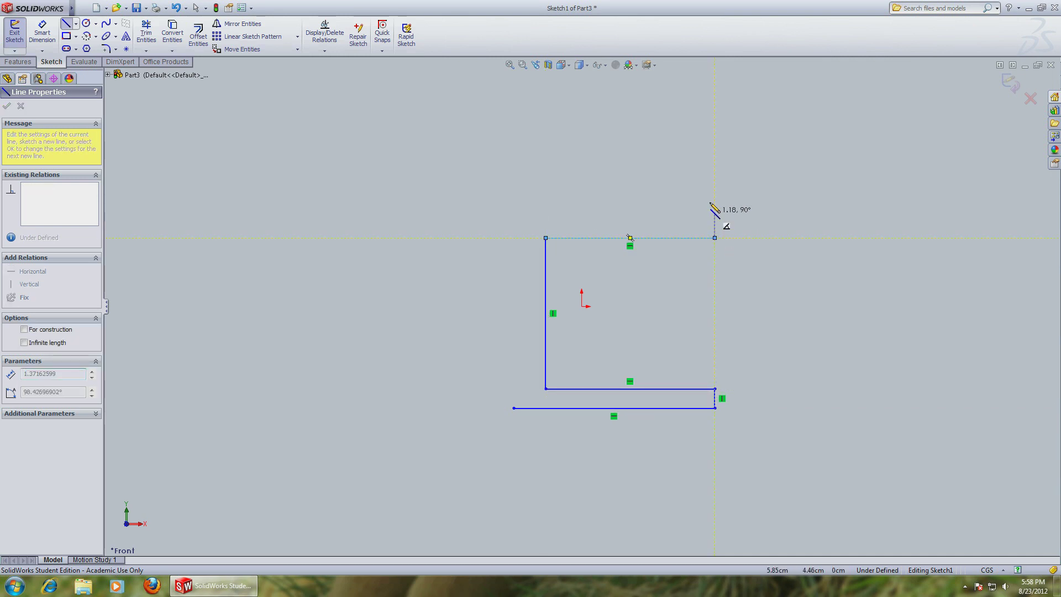
click(715, 163)
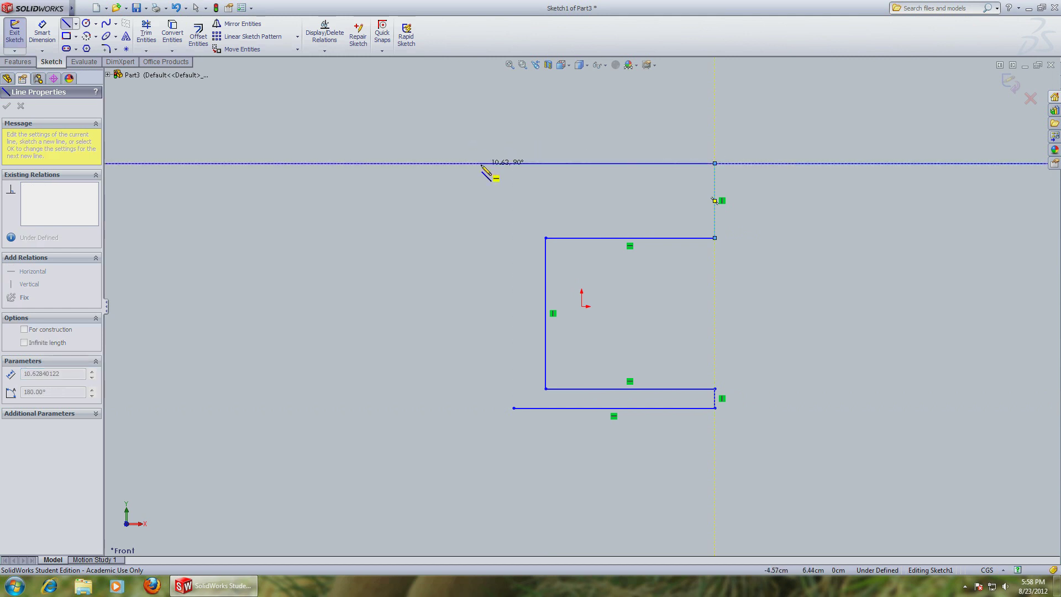
click(513, 163)
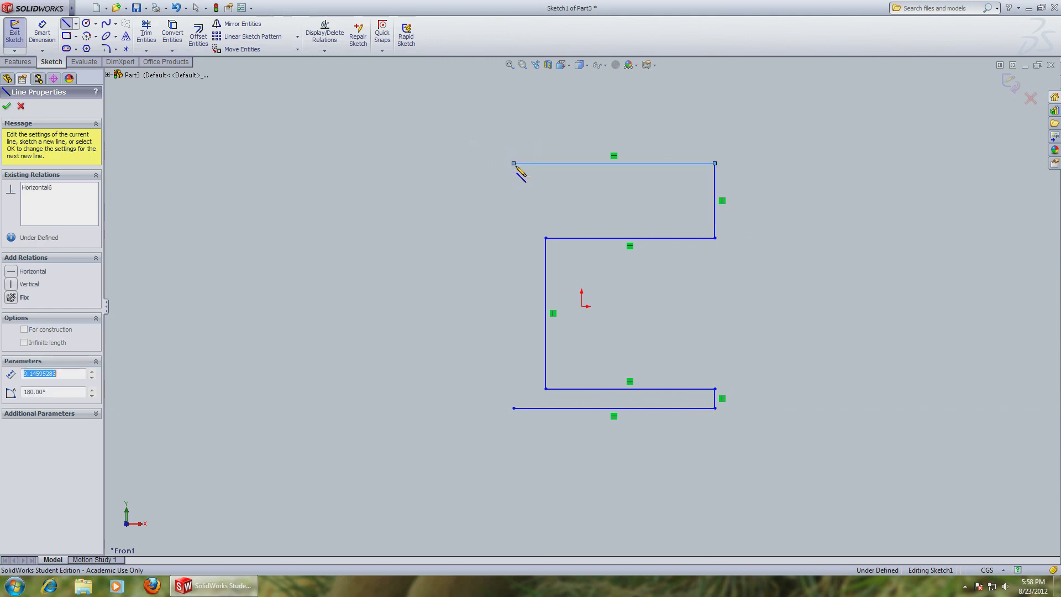
Draw the top flange and long left side, closing the stepped profile at its start point
click(513, 111)
click(392, 112)
click(391, 138)
click(484, 138)
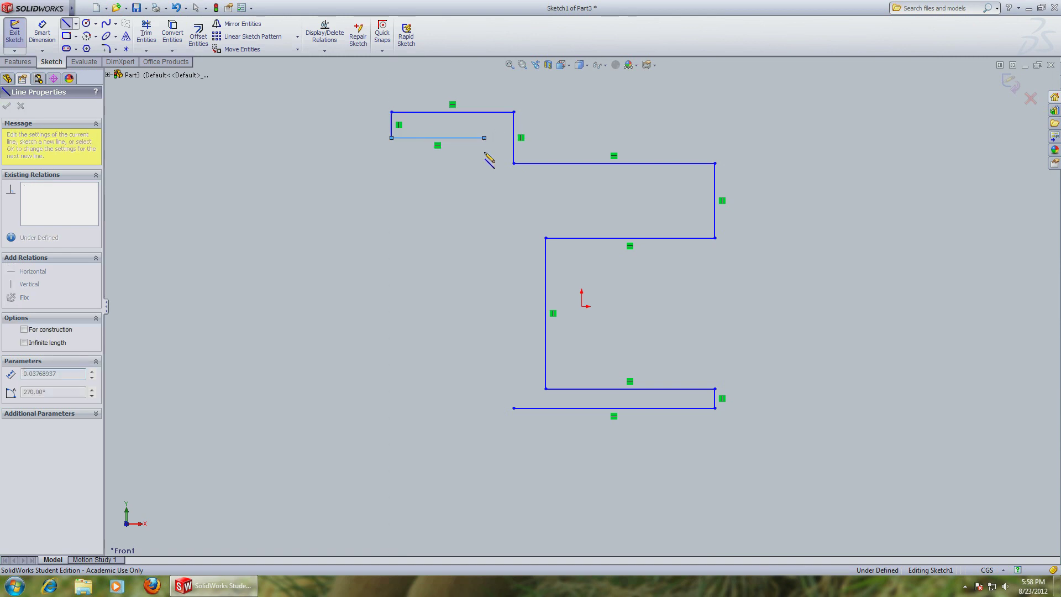
click(513, 388)
click(513, 408)
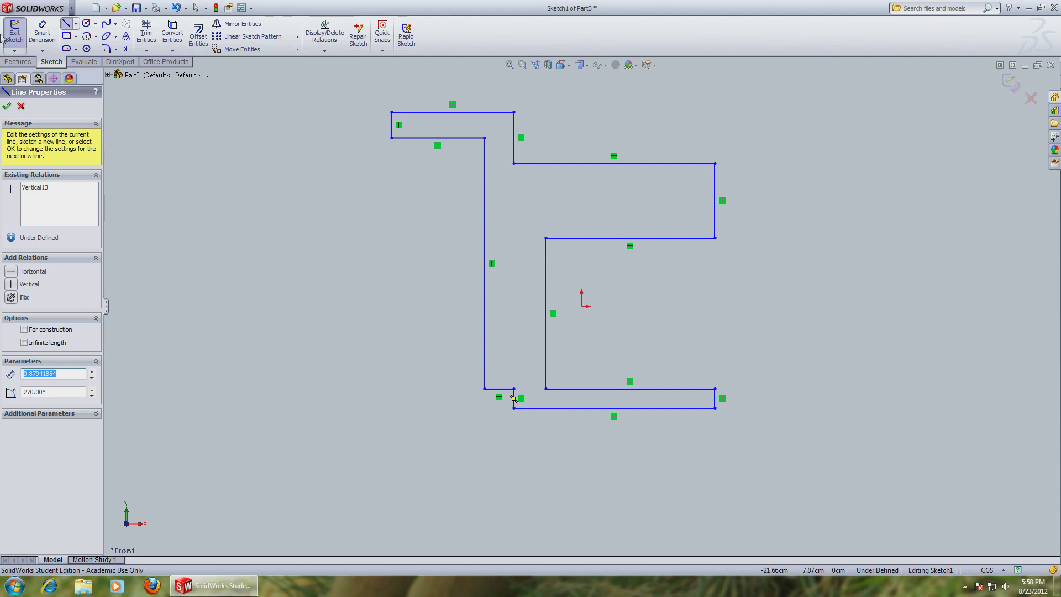
click(42, 33)
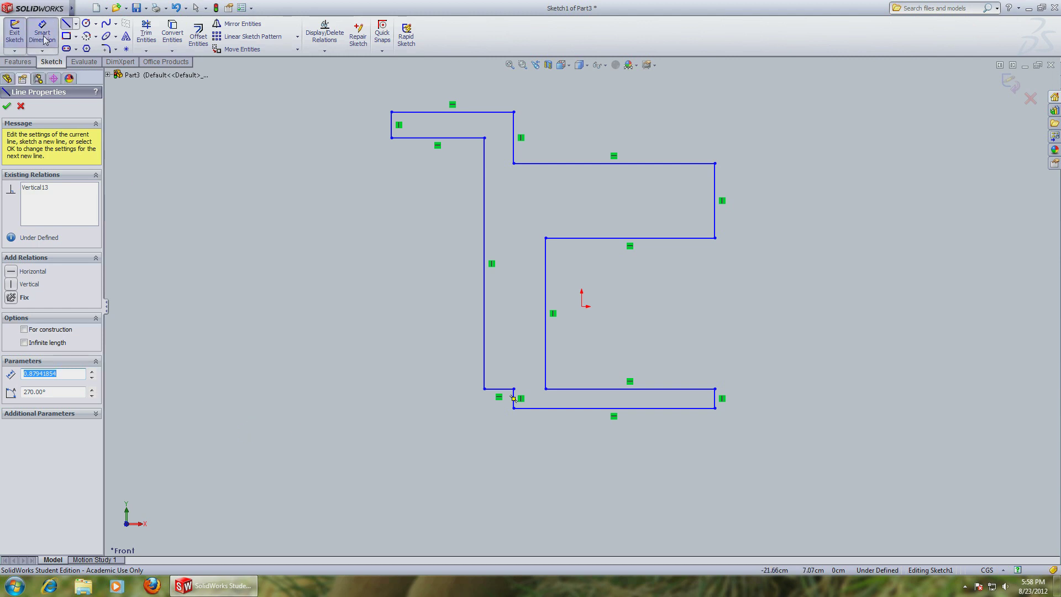
Dimension the bottom edge 9 and both inner ledges 8
click(637, 409)
click(641, 461)
text(9)
key(Return)
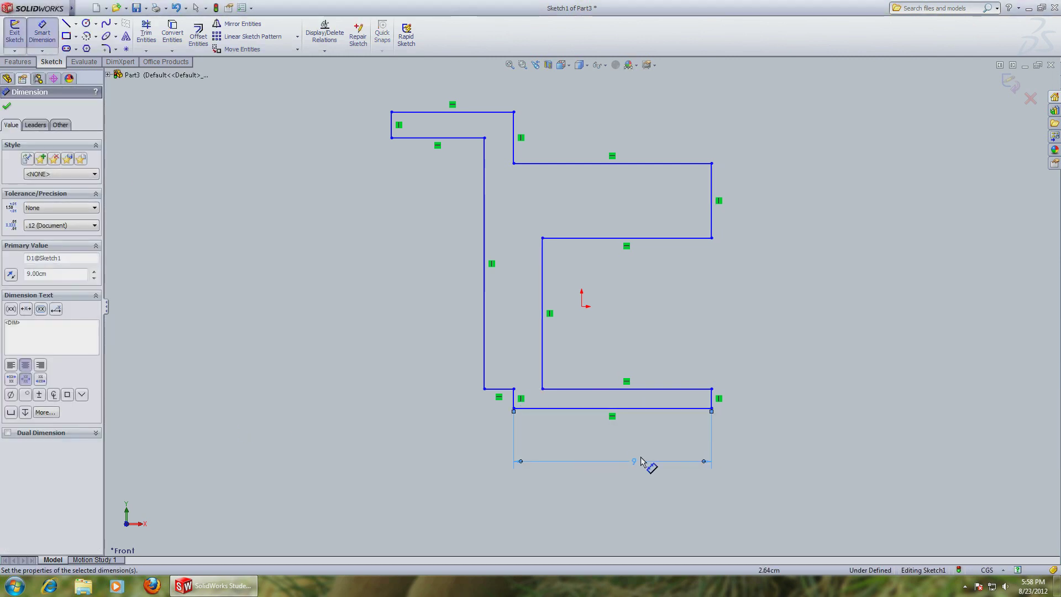
click(656, 237)
click(663, 263)
text(8)
key(Return)
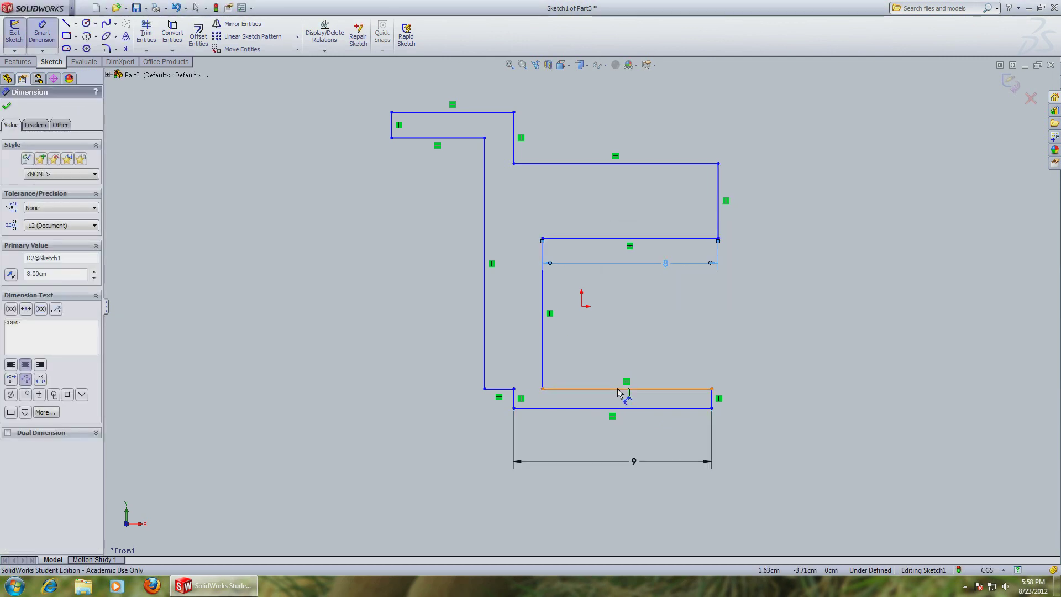
click(618, 389)
click(622, 368)
text(8)
key(Return)
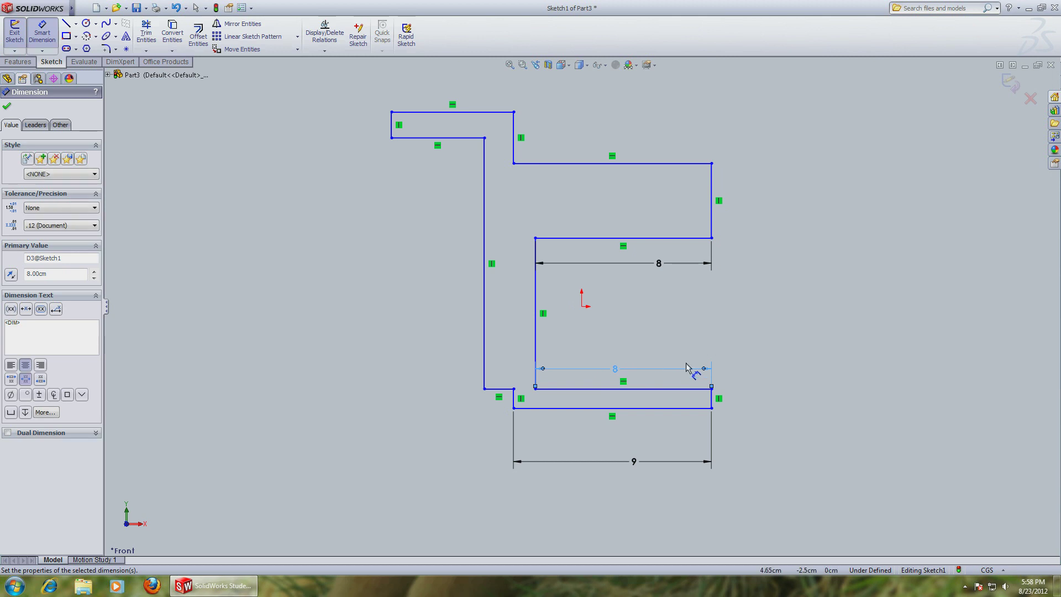
Dimension the short right step 1 cm and the right riser 3.50
click(713, 398)
text(1)
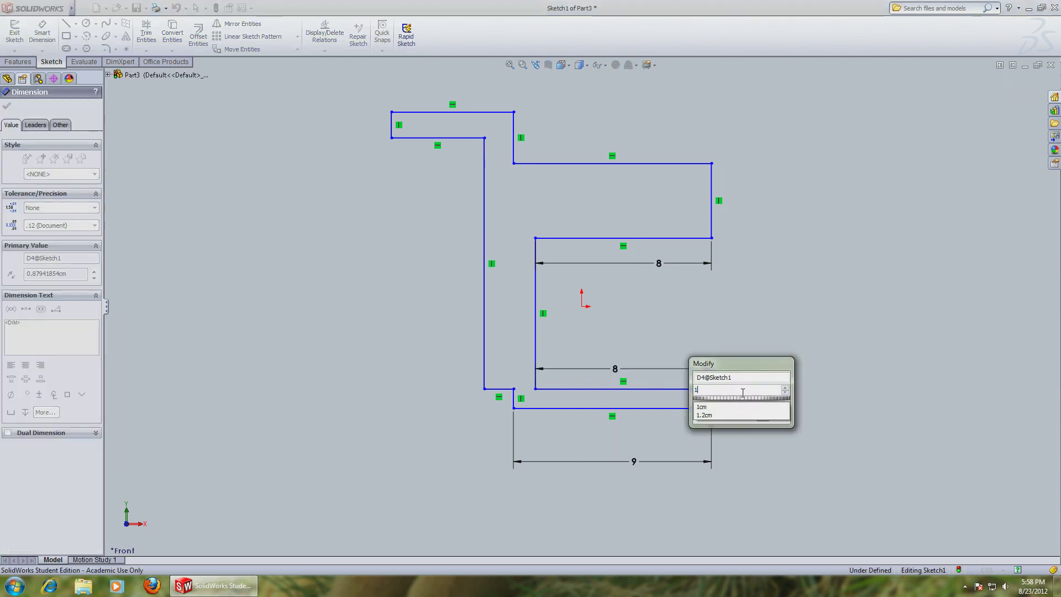
key(Return)
click(713, 172)
click(767, 195)
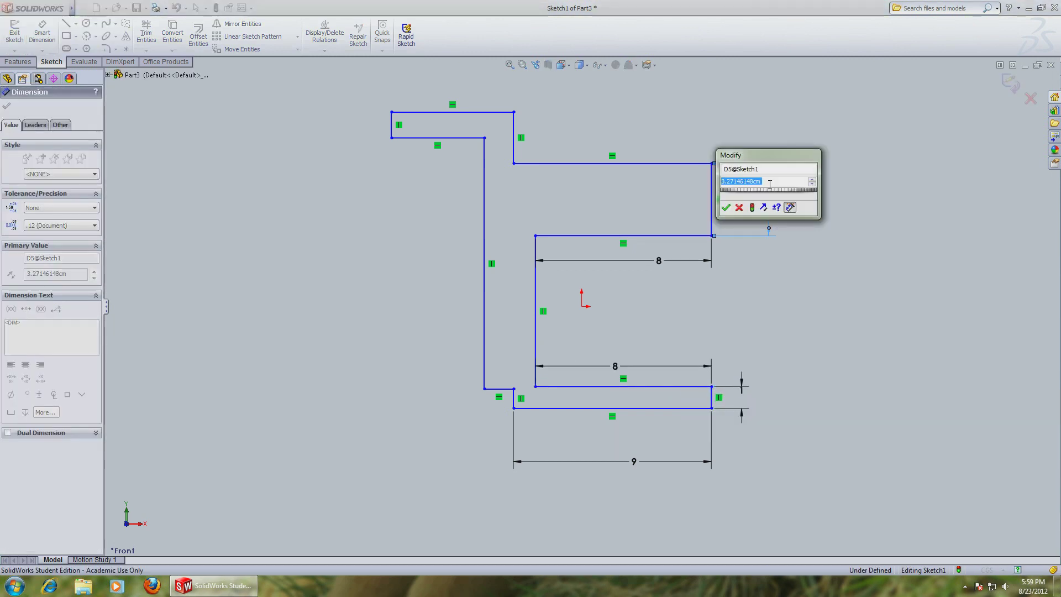
text(3.5)
key(Return)
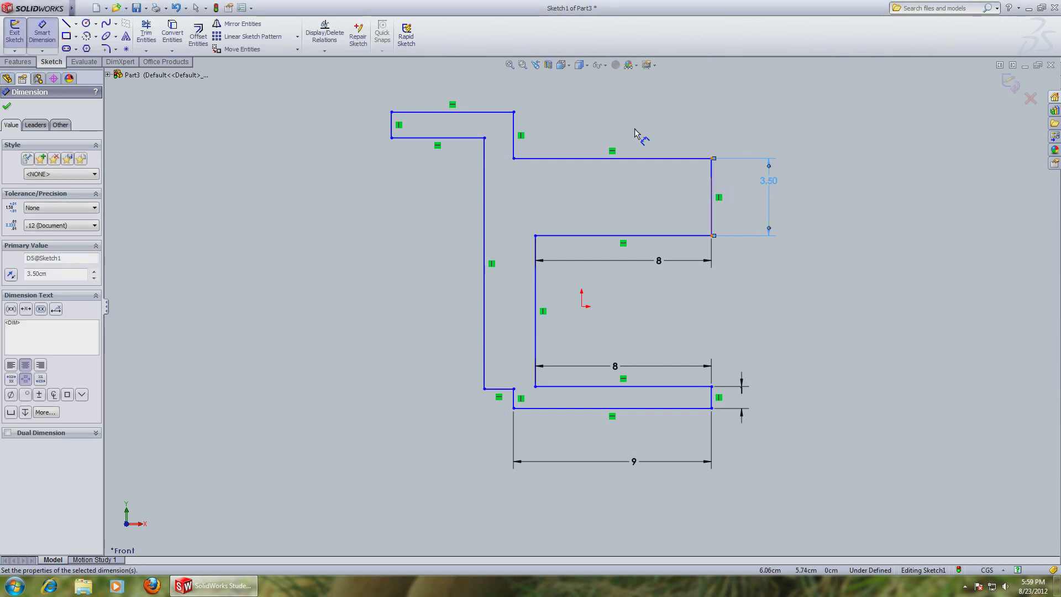
Dimension the top edge 5.50 and the long left side 11.50
click(482, 112)
click(485, 93)
text(5.5)
key(Return)
click(485, 201)
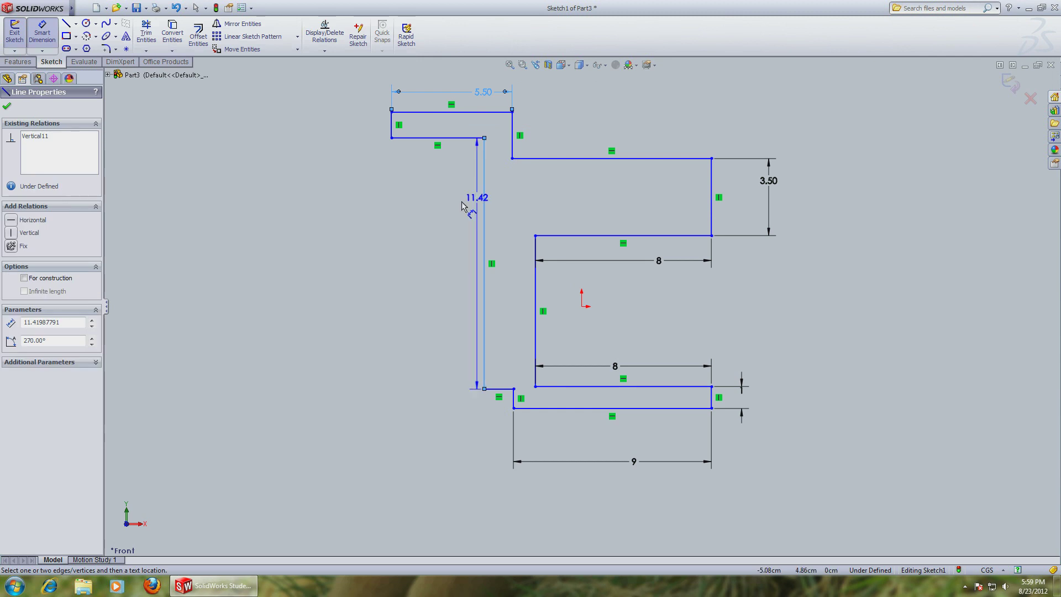
click(421, 215)
text(11.5)
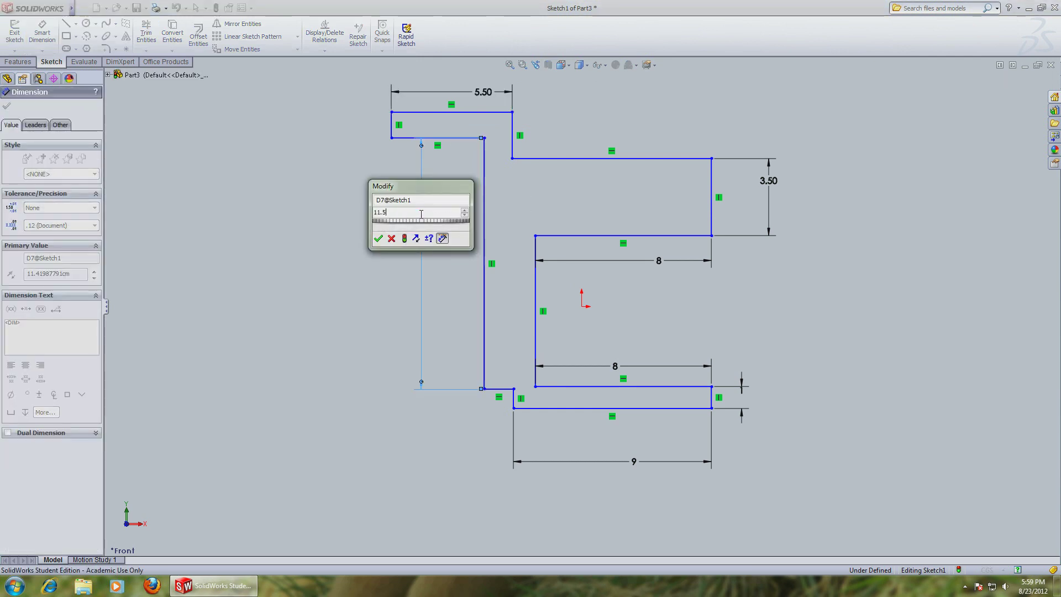
key(Return)
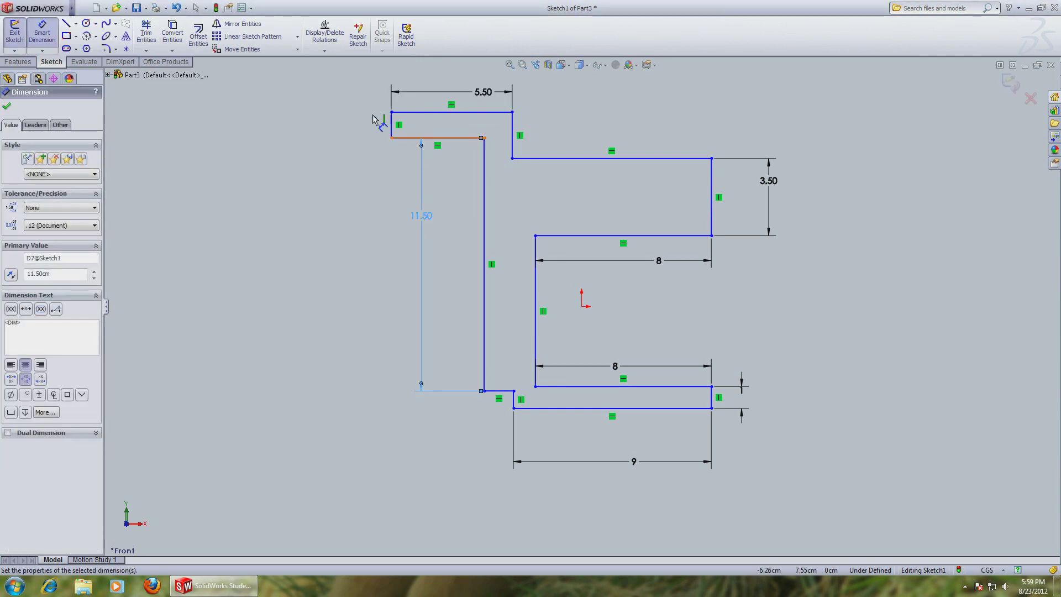
click(19, 61)
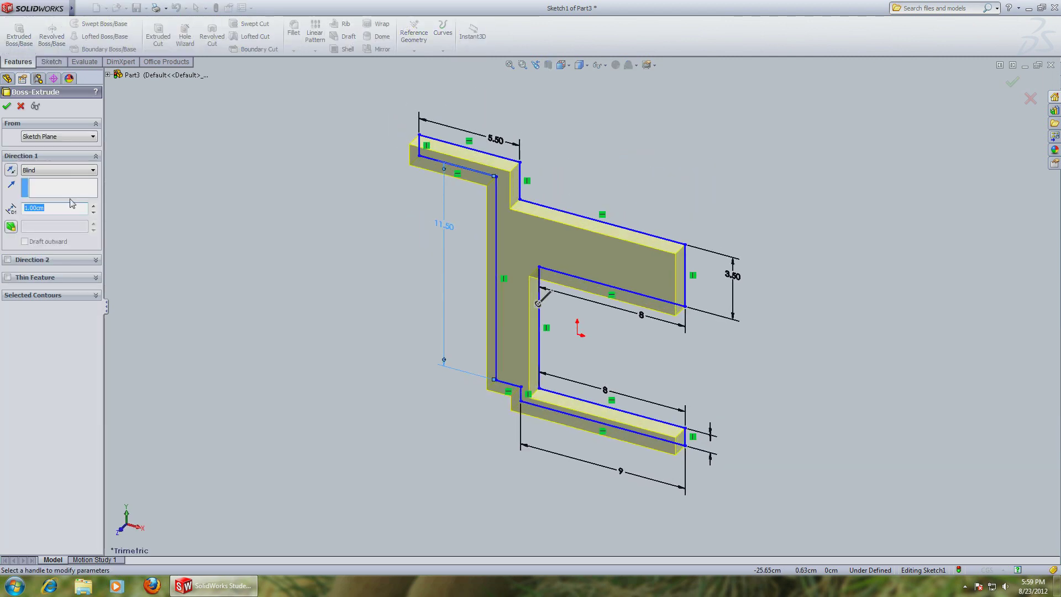
text(8)
Extrude the profile 8 cm Blind into Boss-Extrude1 and view the solid bracket
key(Return)
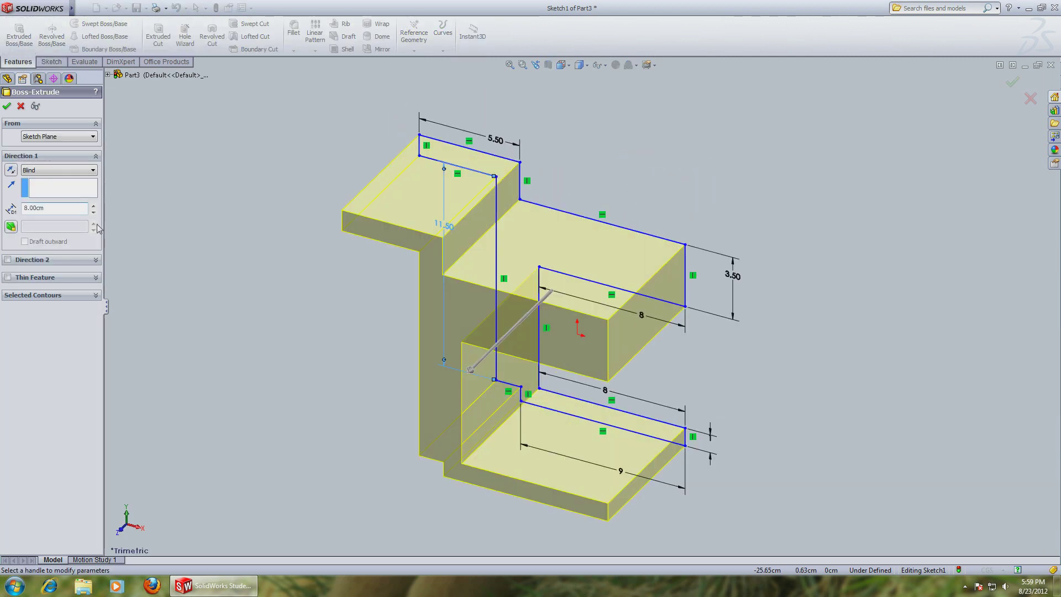
click(7, 106)
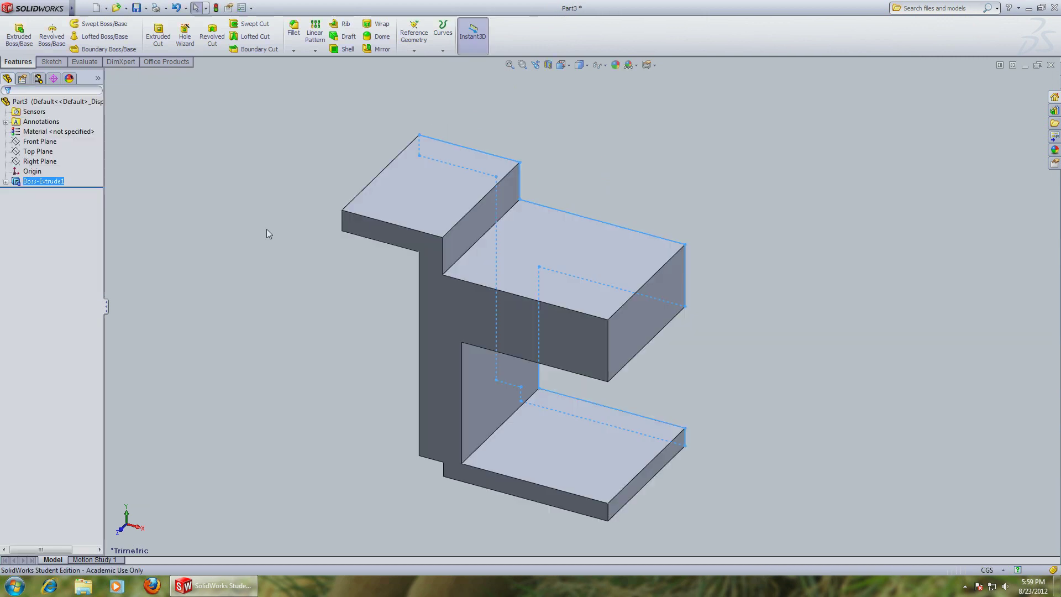
mouse_move(316, 324)
middle_down()
mouse_move(264, 263)
mouse_move(183, 217)
middle_up()
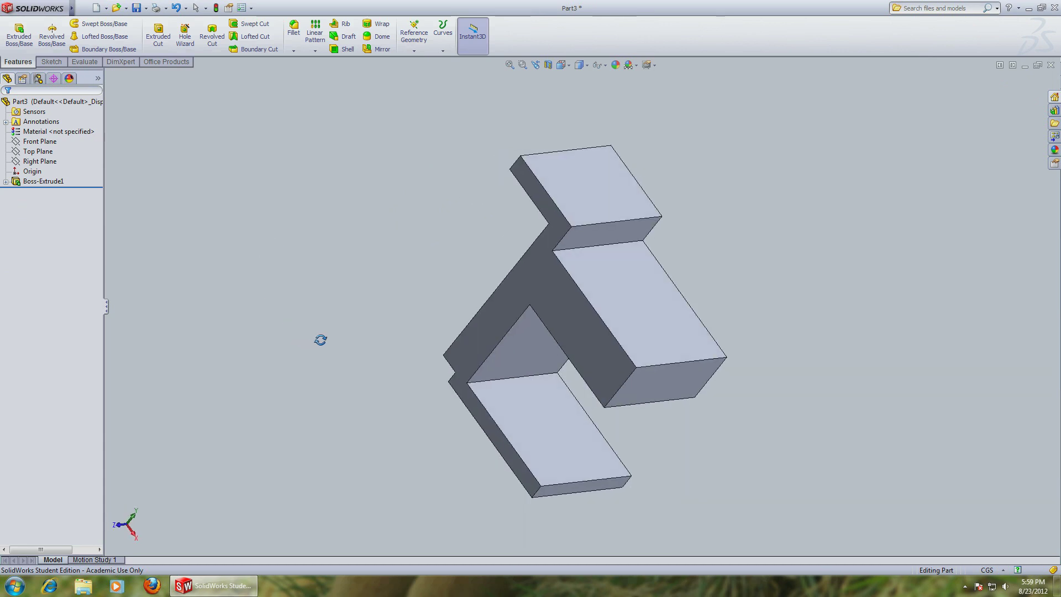
Draw a small circle in a new sketch on the middle block's large face
click(51, 62)
click(84, 26)
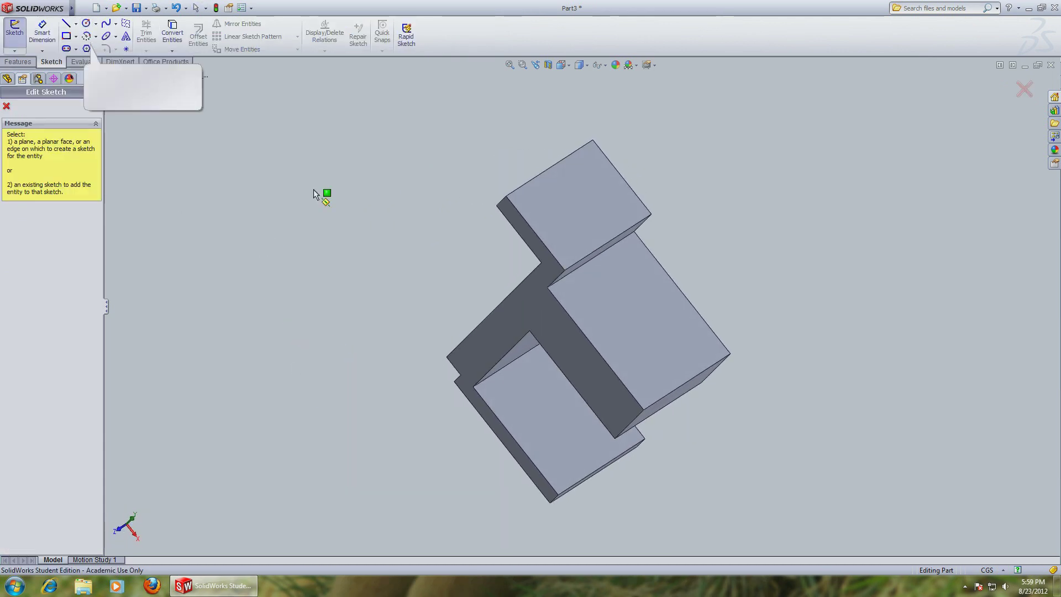
click(653, 330)
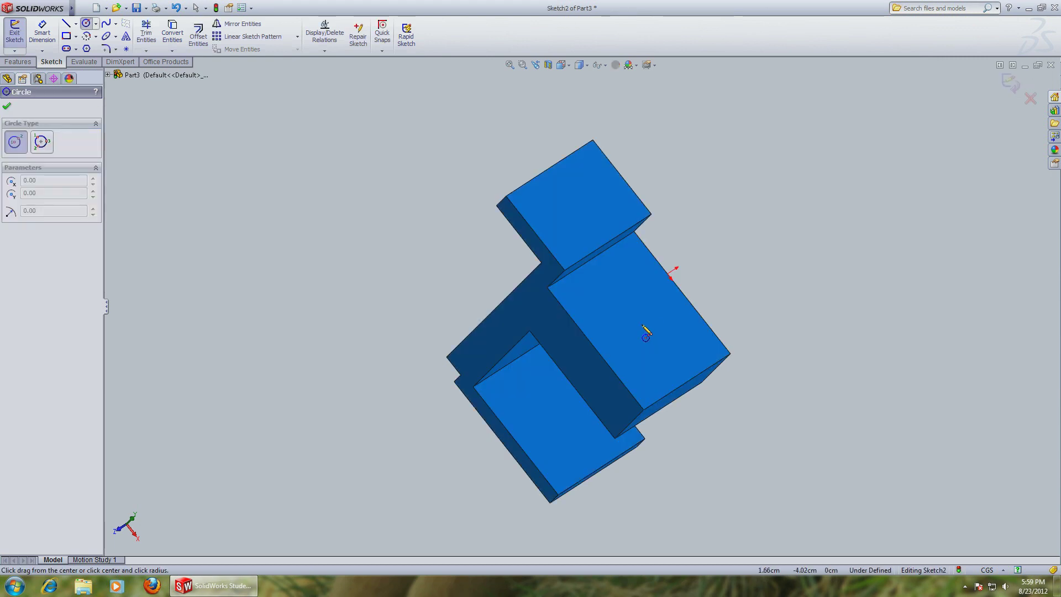
click(641, 325)
click(650, 331)
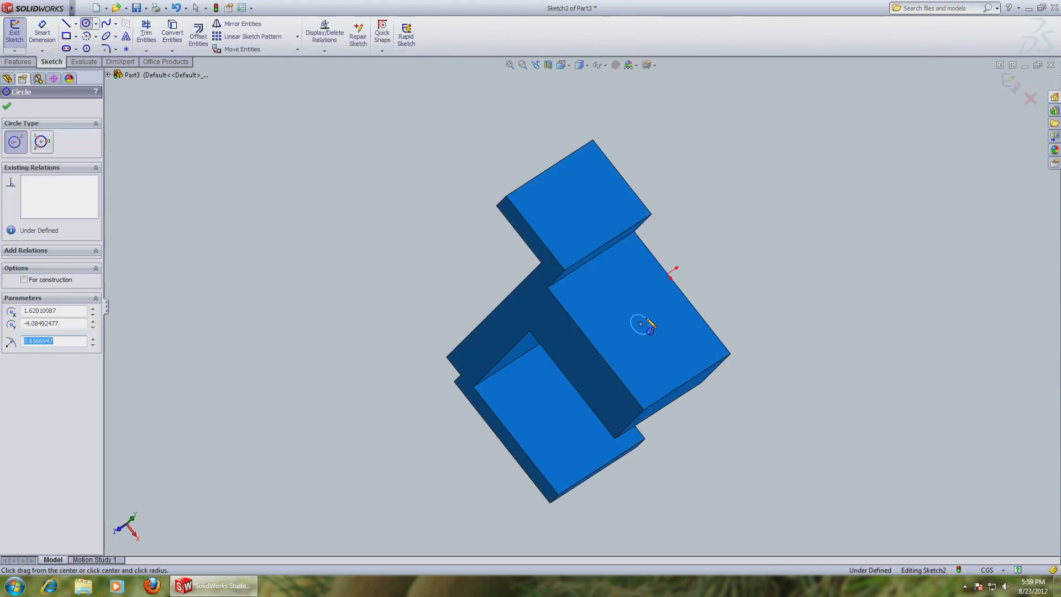
click(23, 63)
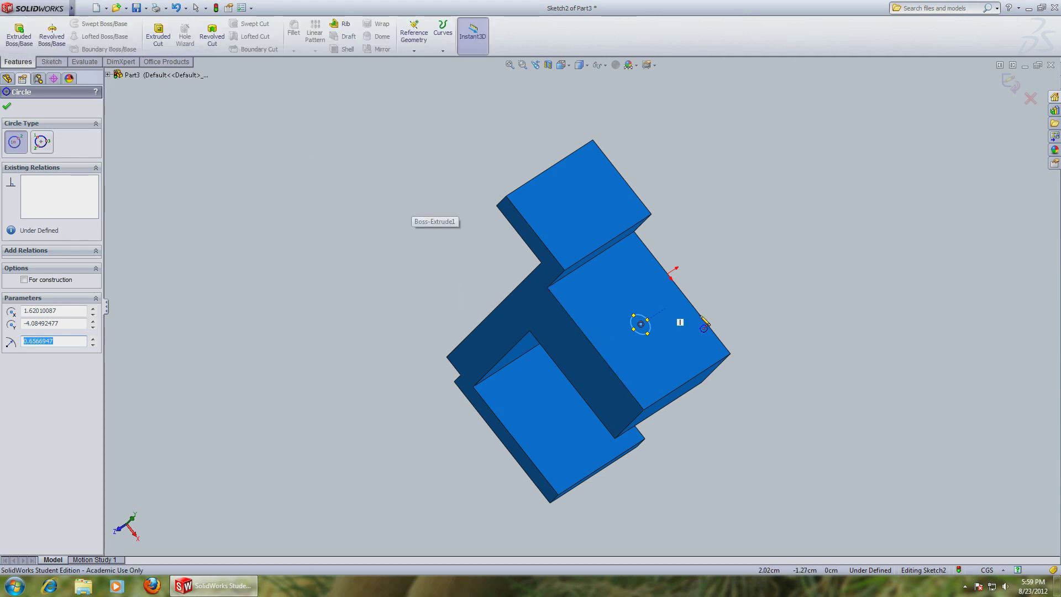
Give the Sketch2 circle a 1.50 cm diameter dimension
click(56, 67)
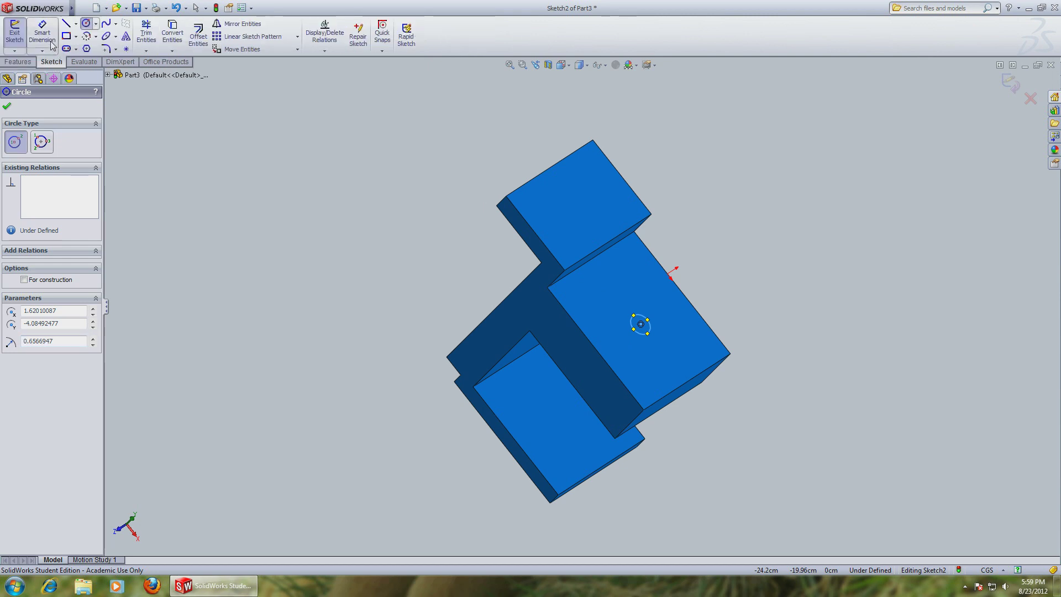
key(Escape)
click(650, 333)
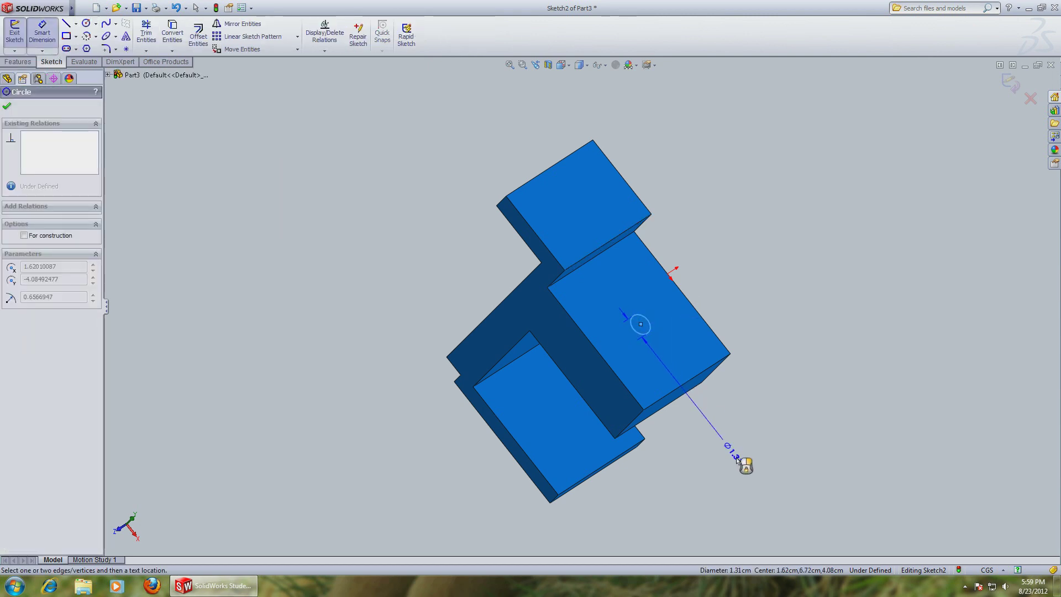
click(741, 466)
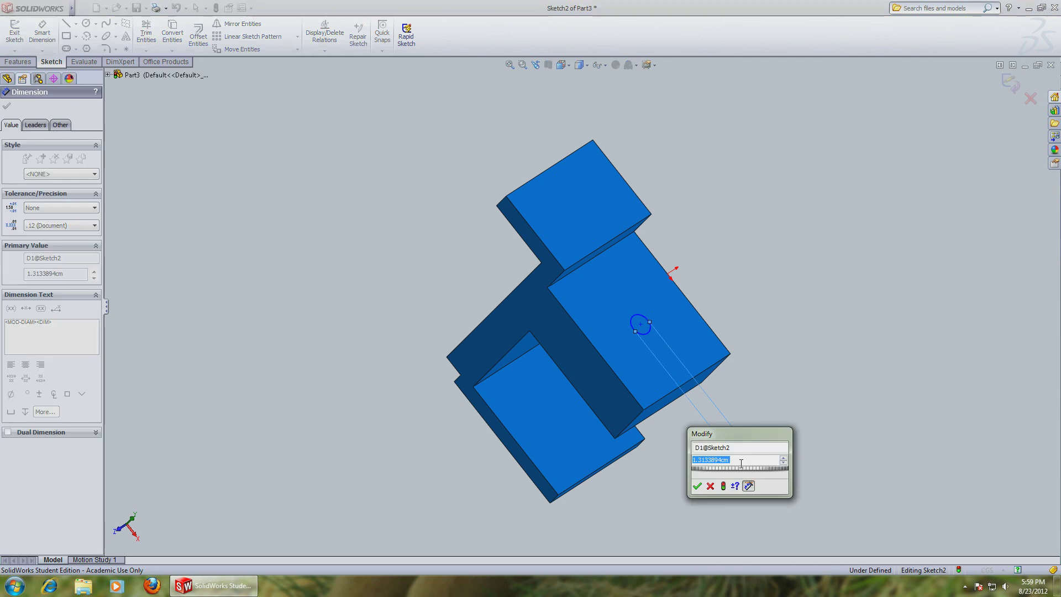
text(1.5)
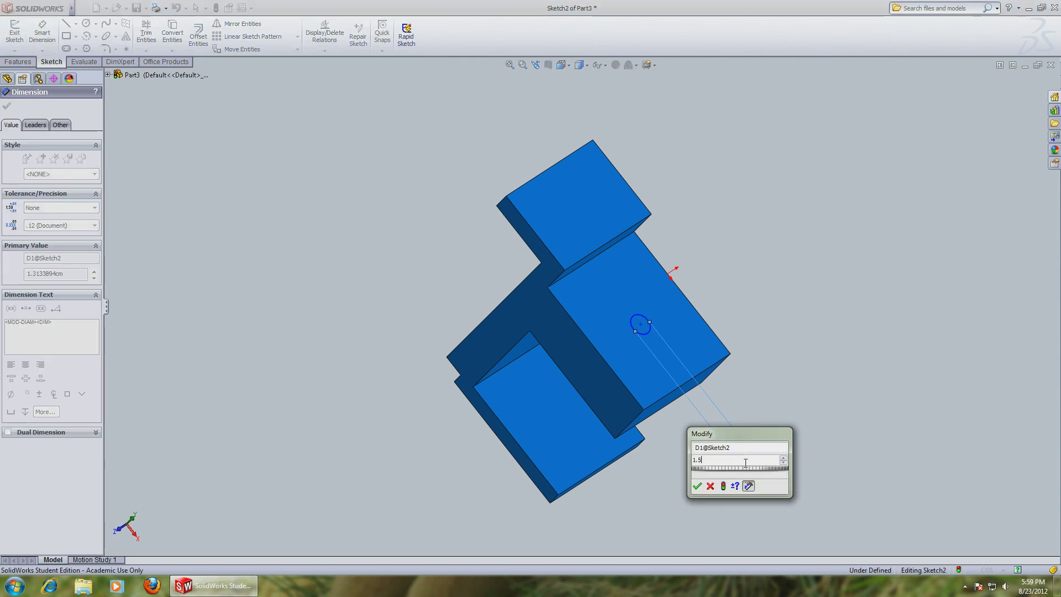
key(Return)
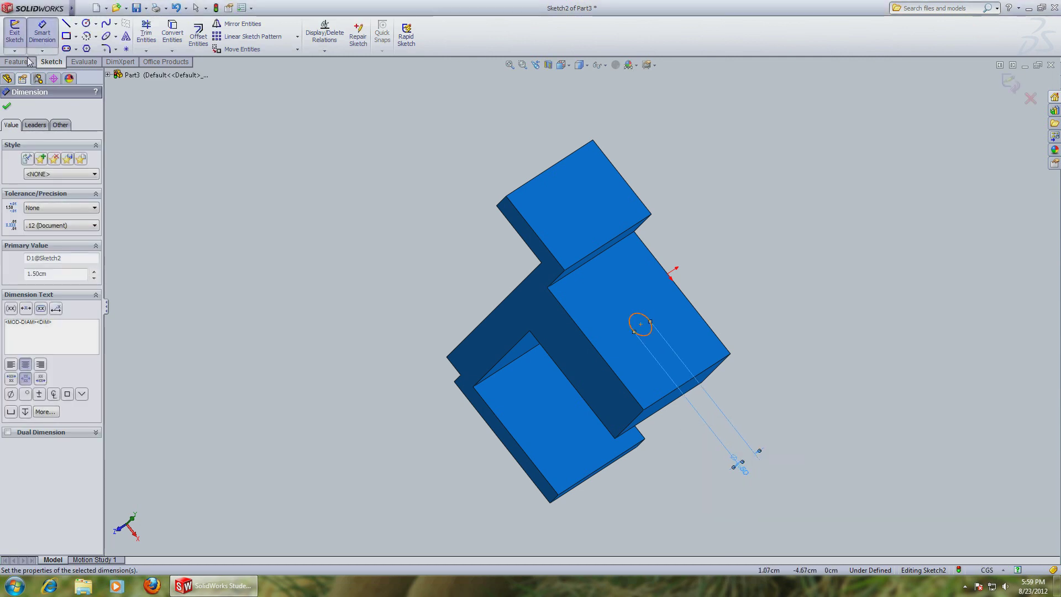
click(22, 61)
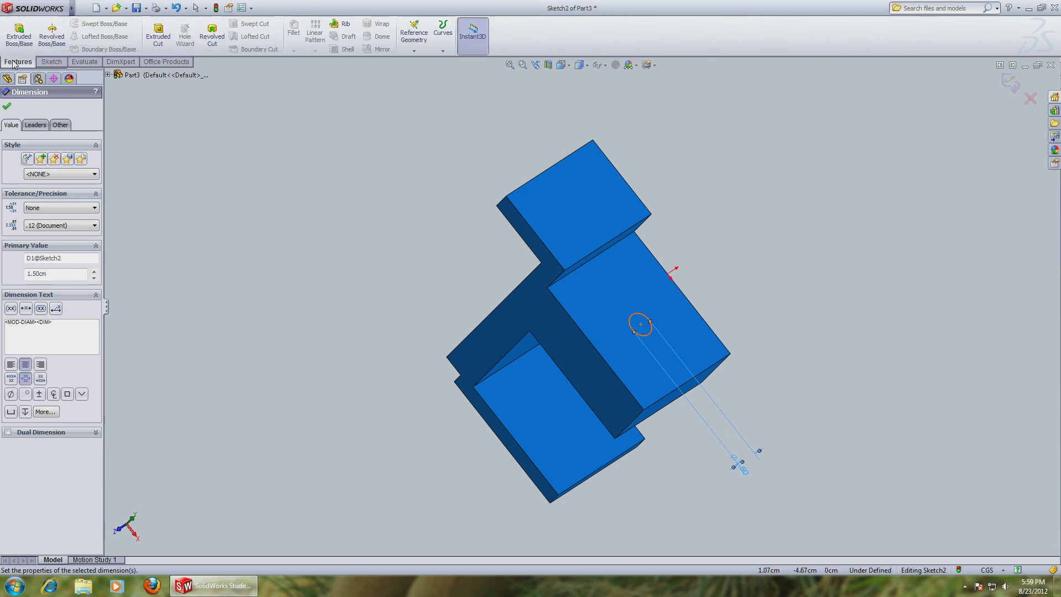
Extruded-cut the circle 7.00 cm deep, creating a round hole as Cut-Extrude1
click(166, 33)
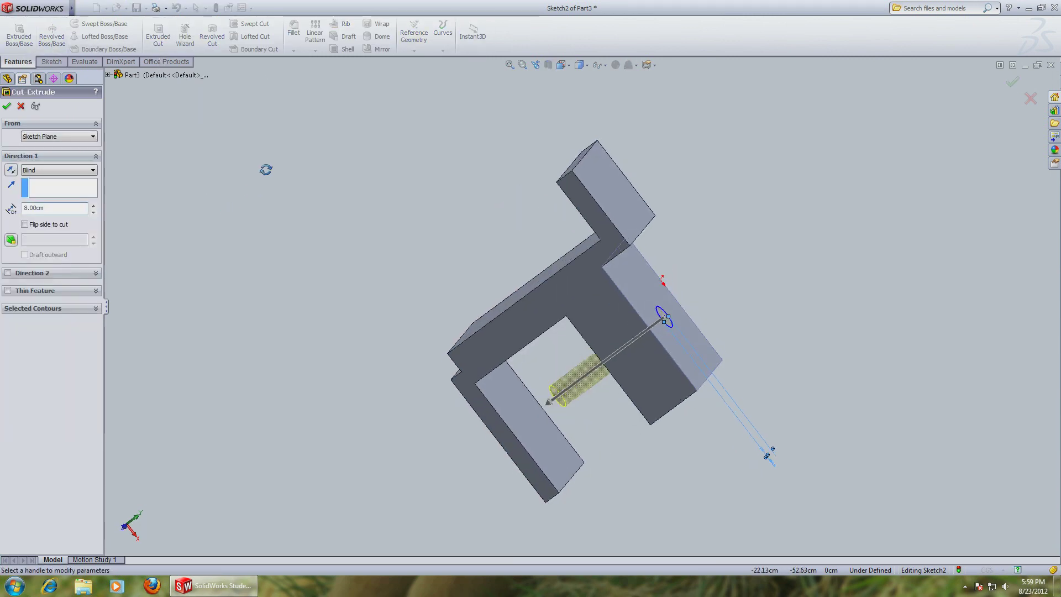
middle_drag(266, 169, 291, 157)
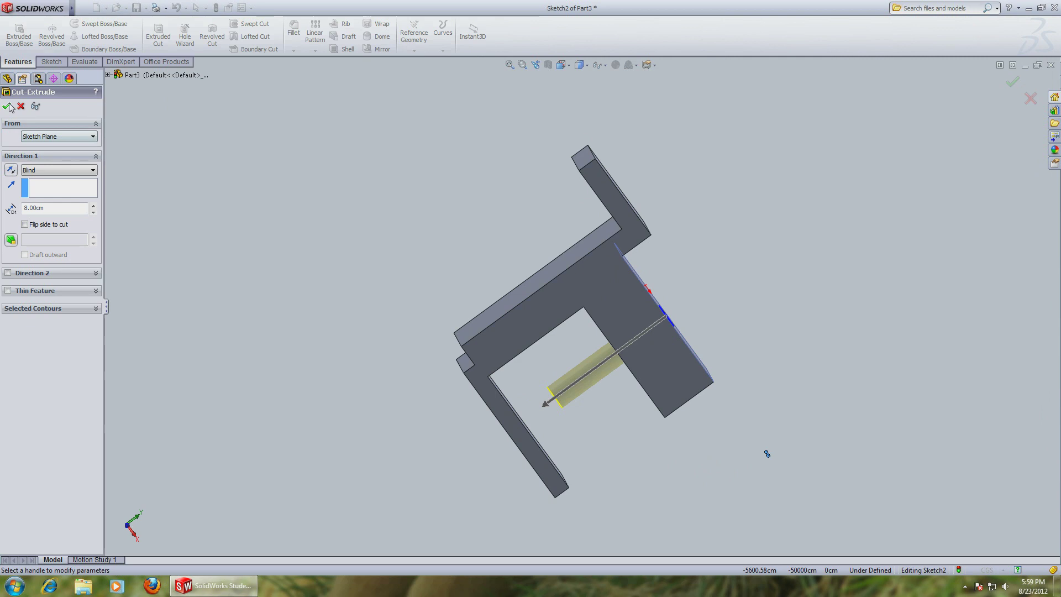
click(581, 375)
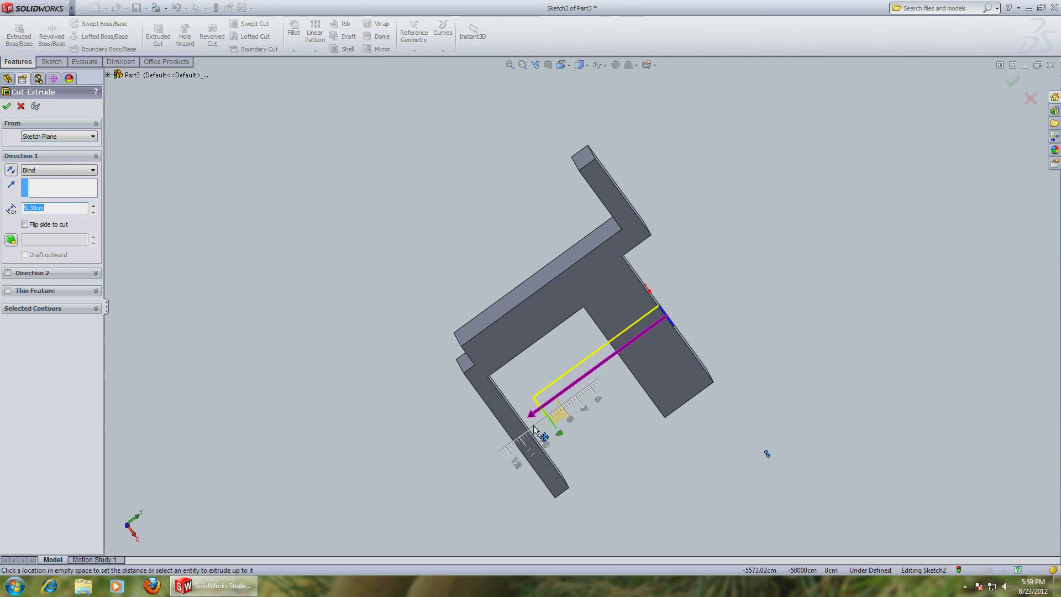
click(587, 399)
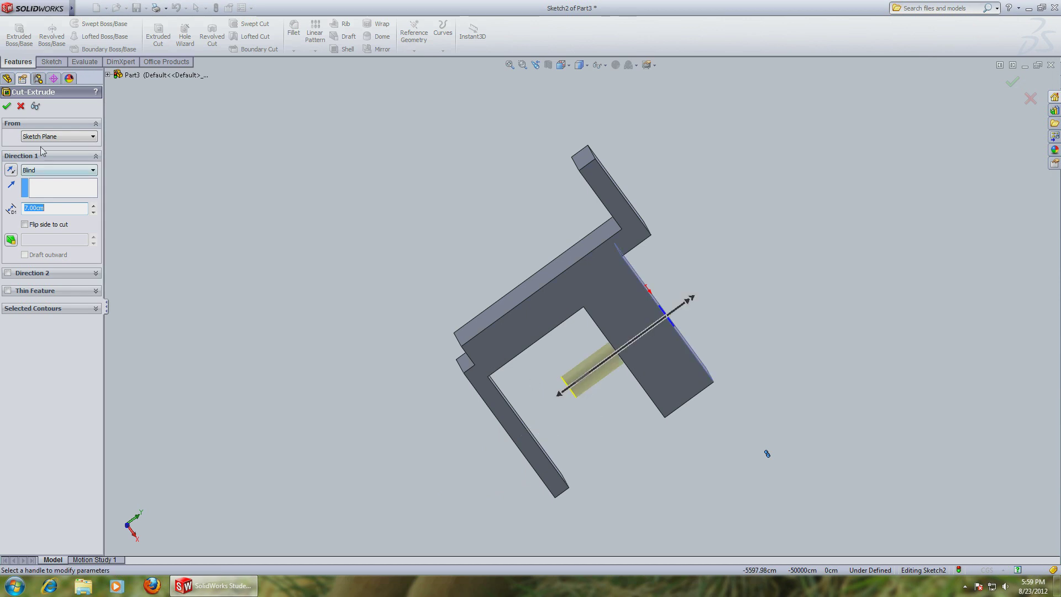
key(Return)
mouse_move(421, 279)
middle_down()
mouse_move(725, 372)
mouse_move(785, 351)
mouse_move(817, 249)
middle_up()
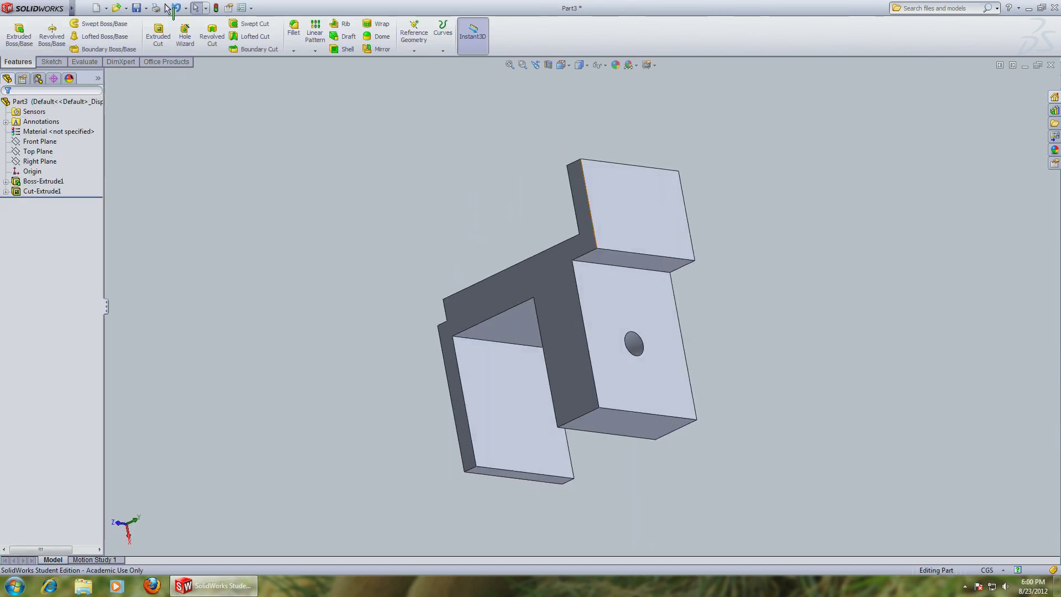
Draw a larger circle centred on the hole, on the hole's face, in Sketch3
click(52, 63)
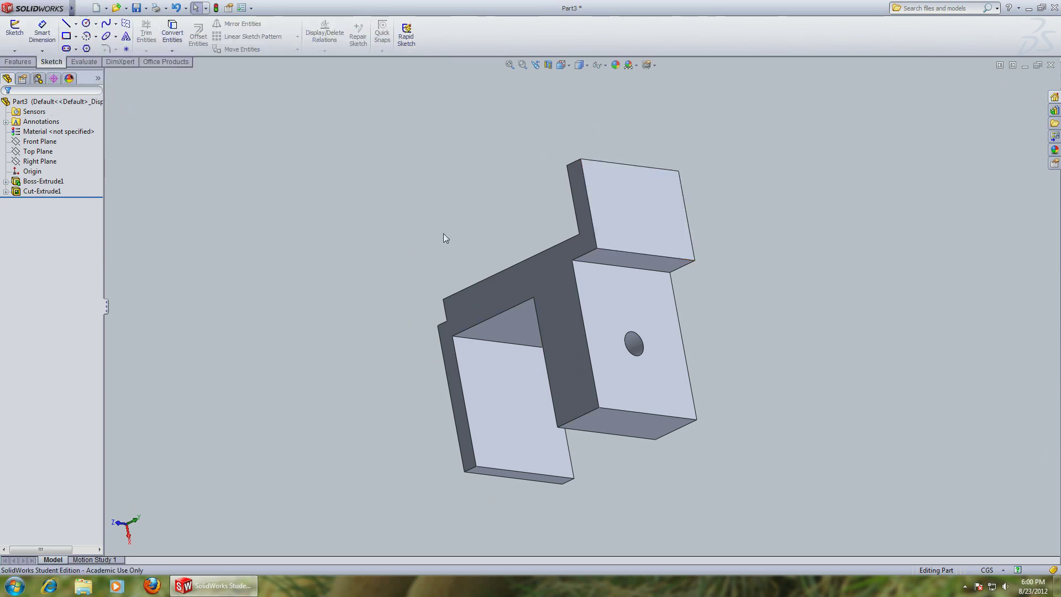
middle_drag(813, 329, 724, 349)
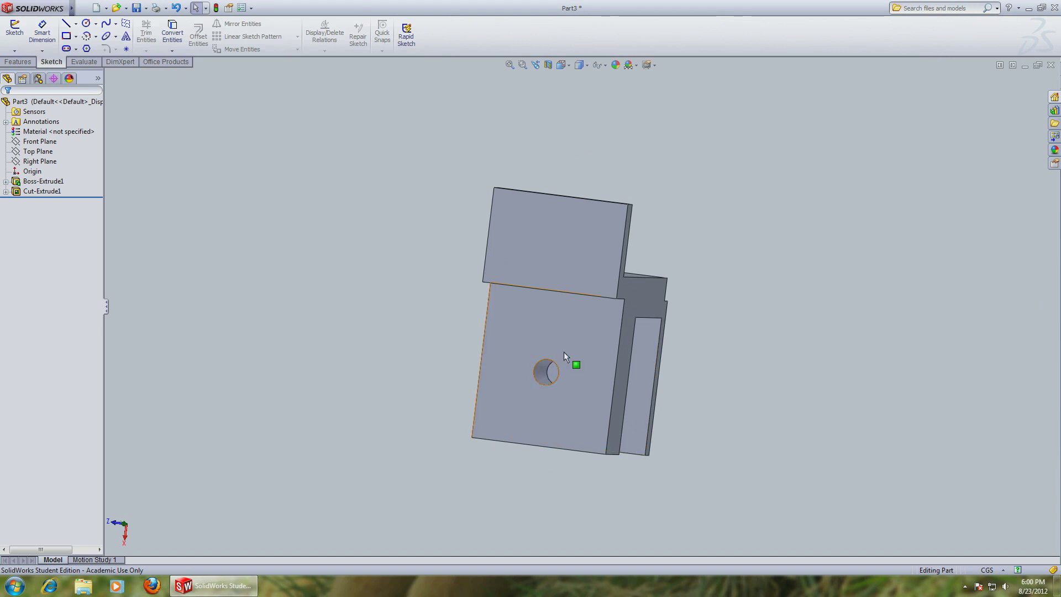
click(549, 374)
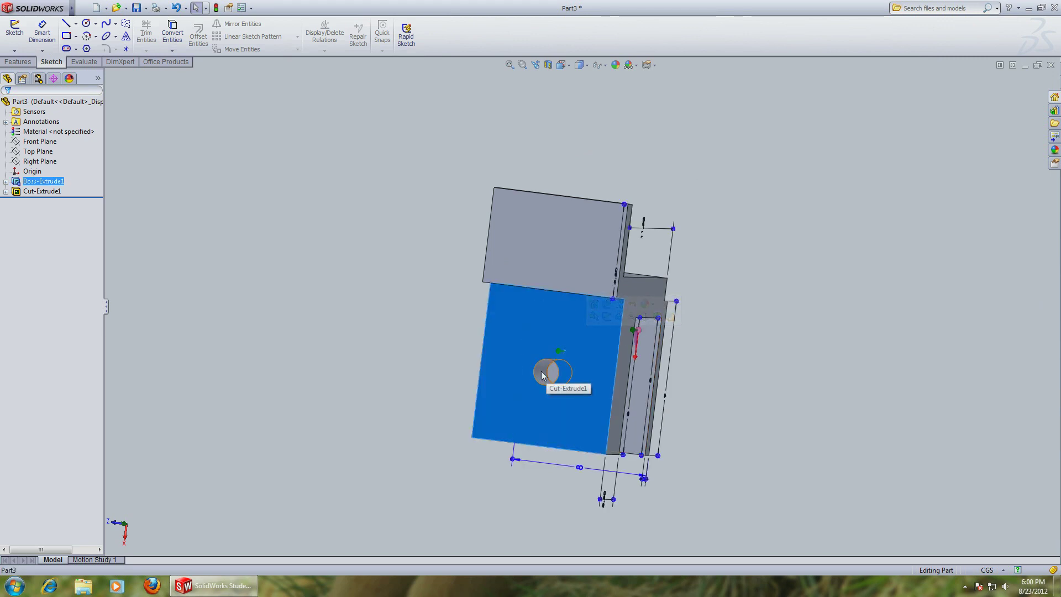
click(82, 8)
click(403, 297)
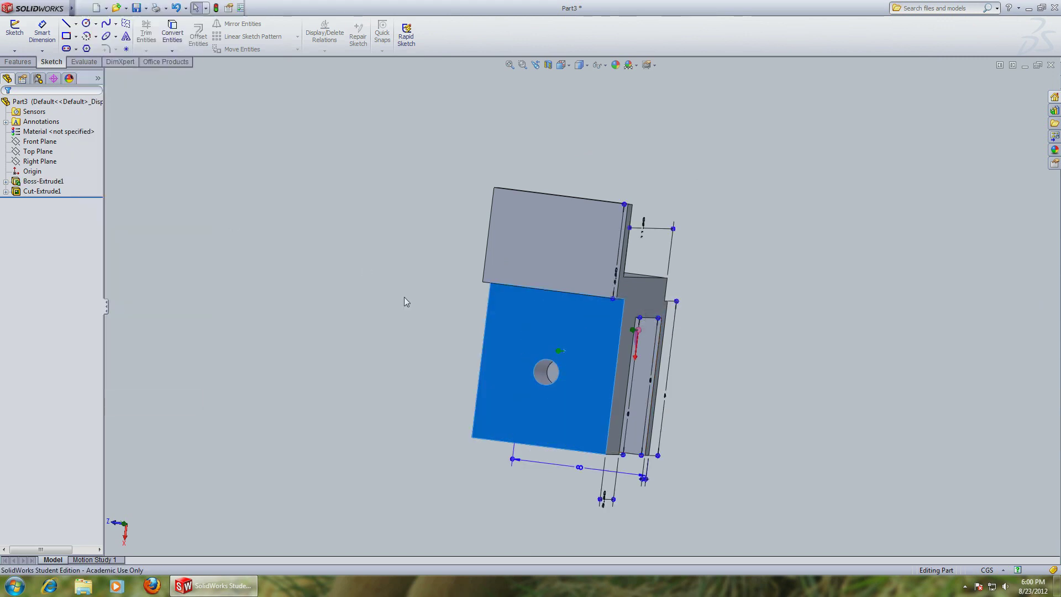
click(529, 318)
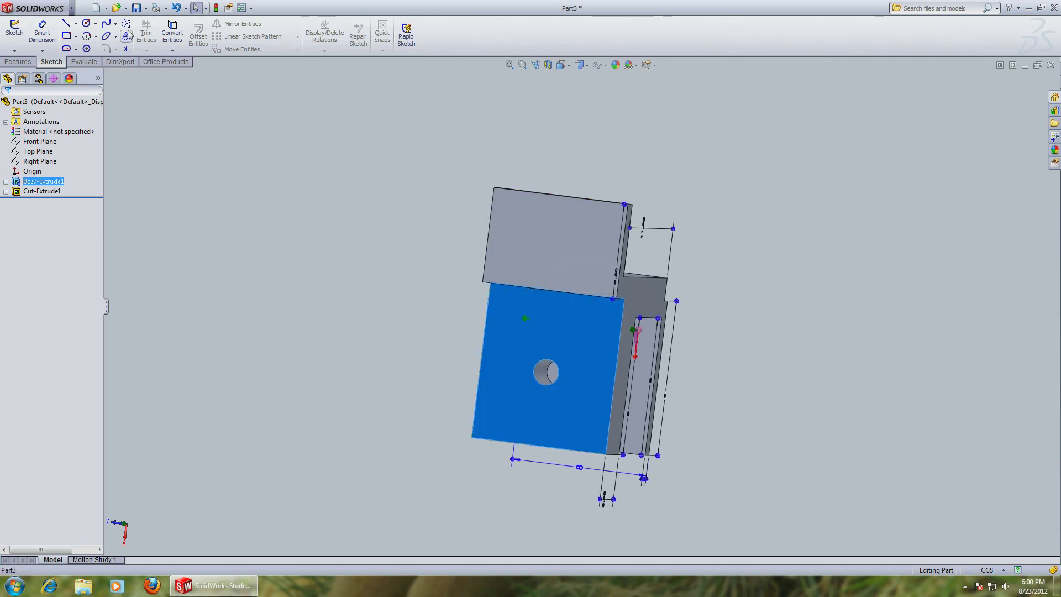
click(86, 24)
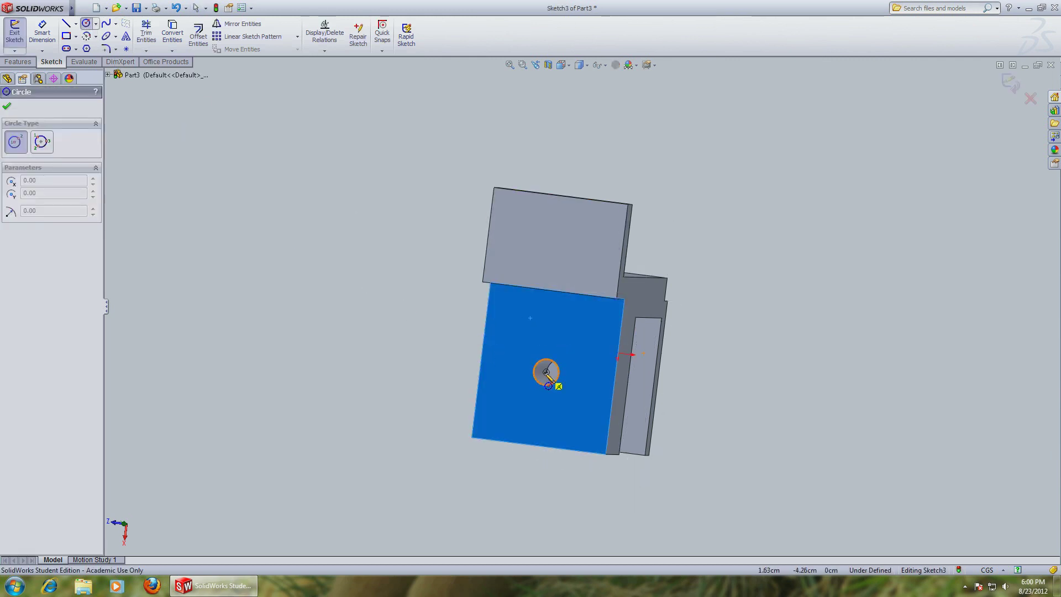
click(547, 373)
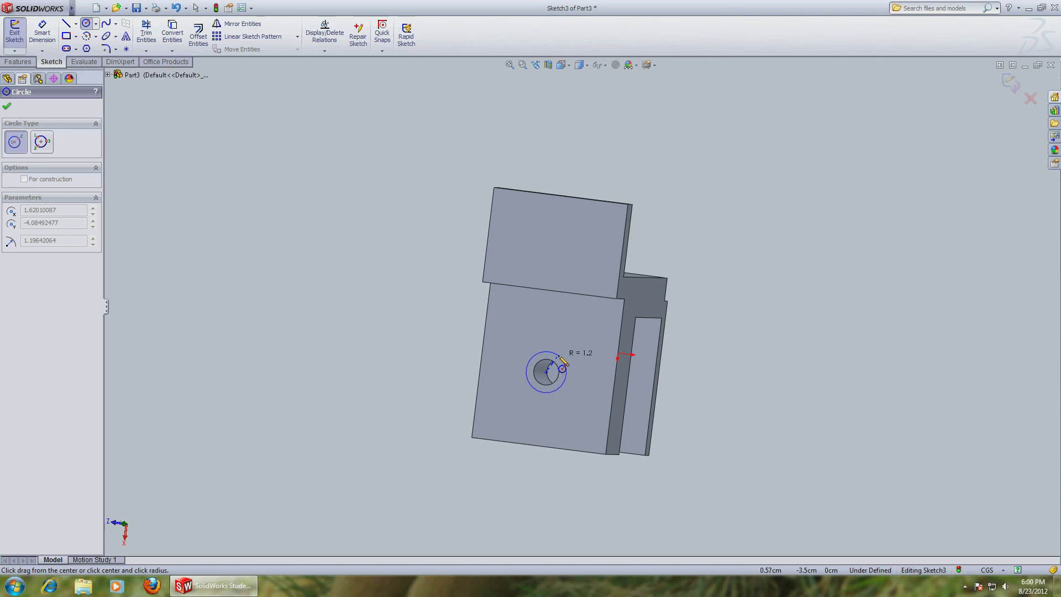
click(562, 365)
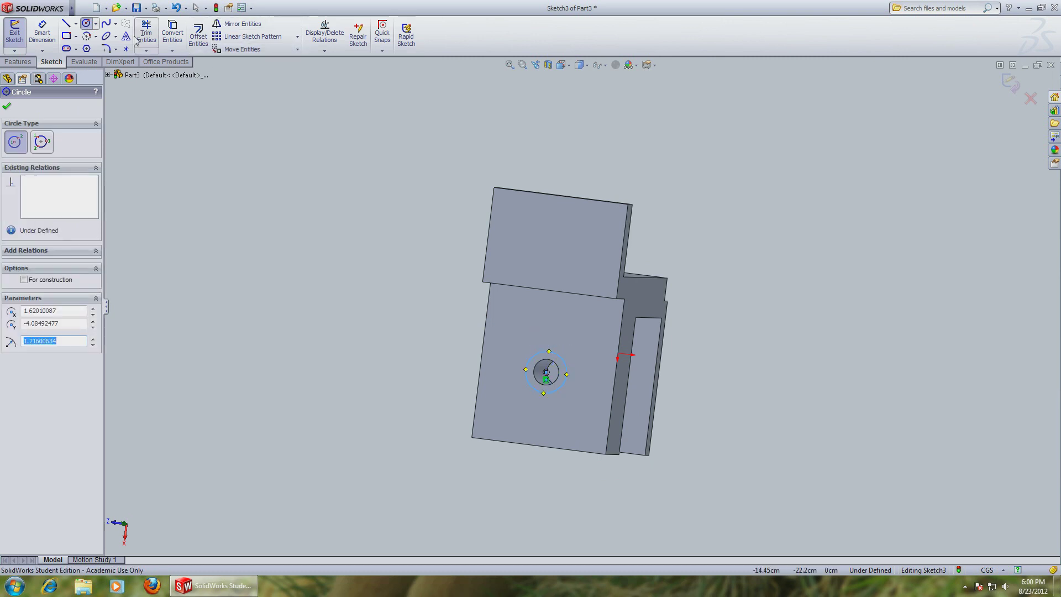
click(17, 62)
Cut the larger circle 1.50 cm deep as Cut-Extrude2, forming a counterbore, and inspect it
click(158, 34)
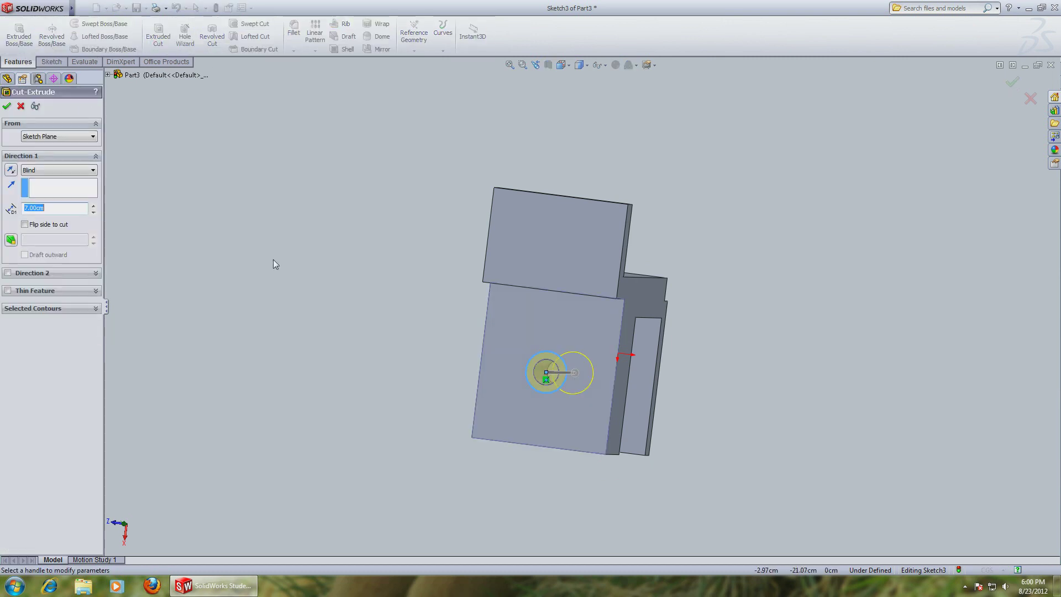
mouse_move(336, 222)
middle_down()
mouse_move(432, 194)
mouse_move(432, 264)
middle_up()
click(543, 387)
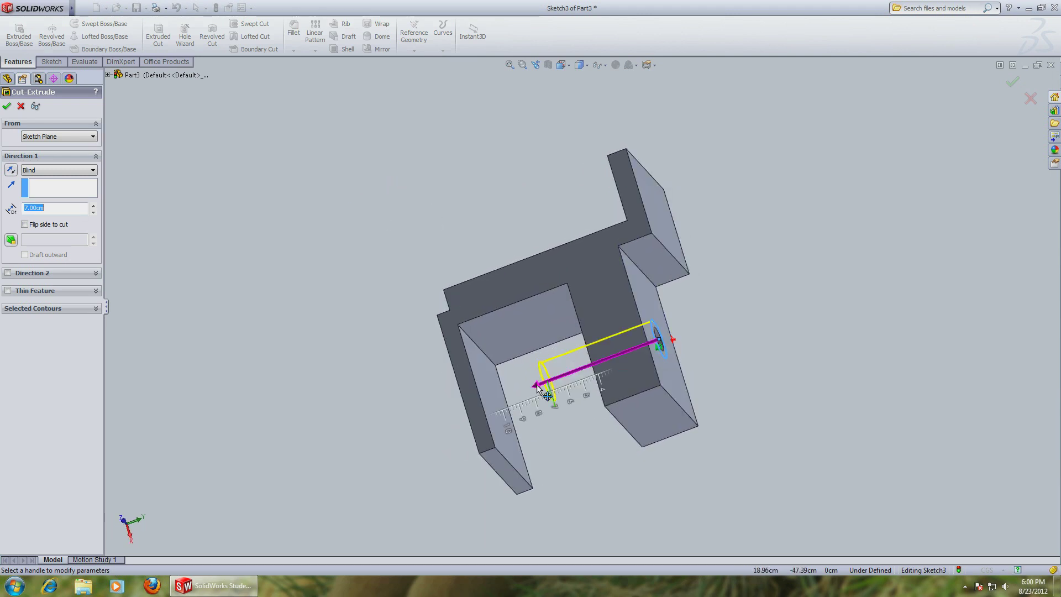
click(632, 349)
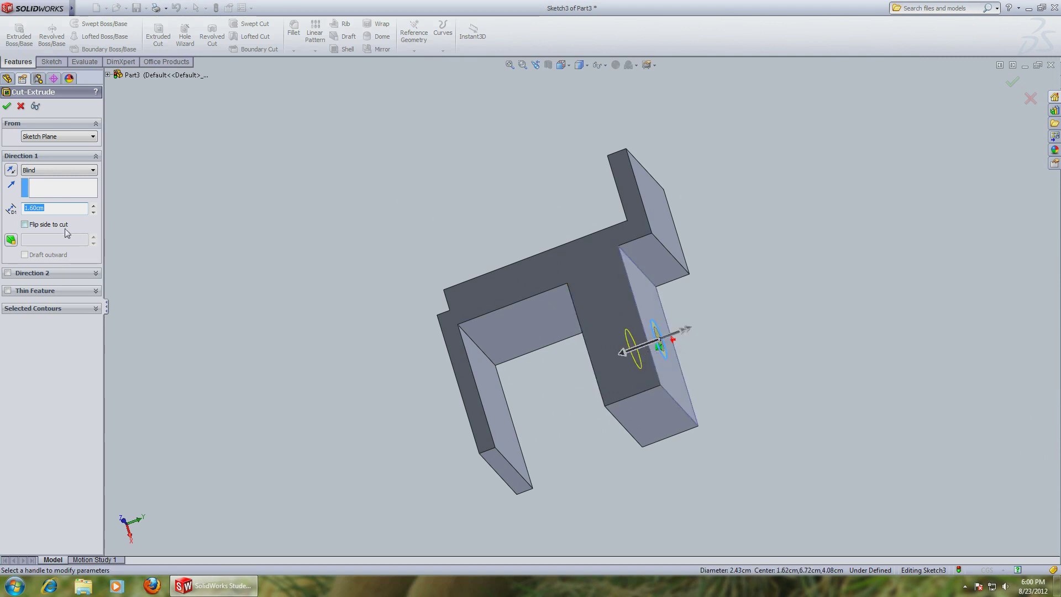
text(1.5)
key(Return)
click(7, 105)
mouse_move(225, 143)
middle_down()
mouse_move(291, 275)
mouse_move(242, 230)
mouse_move(249, 218)
mouse_move(301, 267)
mouse_move(373, 183)
mouse_move(469, 107)
middle_up()
mouse_move(407, 190)
middle_down()
mouse_move(339, 239)
mouse_move(296, 161)
mouse_move(177, 310)
mouse_move(118, 232)
mouse_move(440, 111)
mouse_move(656, 182)
mouse_move(711, 131)
middle_up()
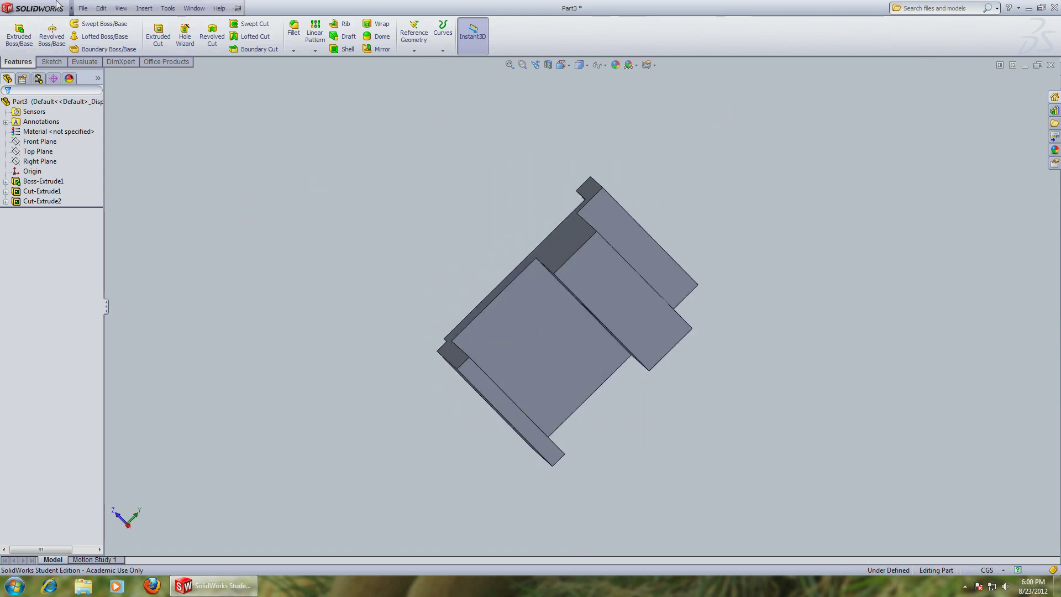
Save the bracket part as Part3 on the Desktop
click(83, 8)
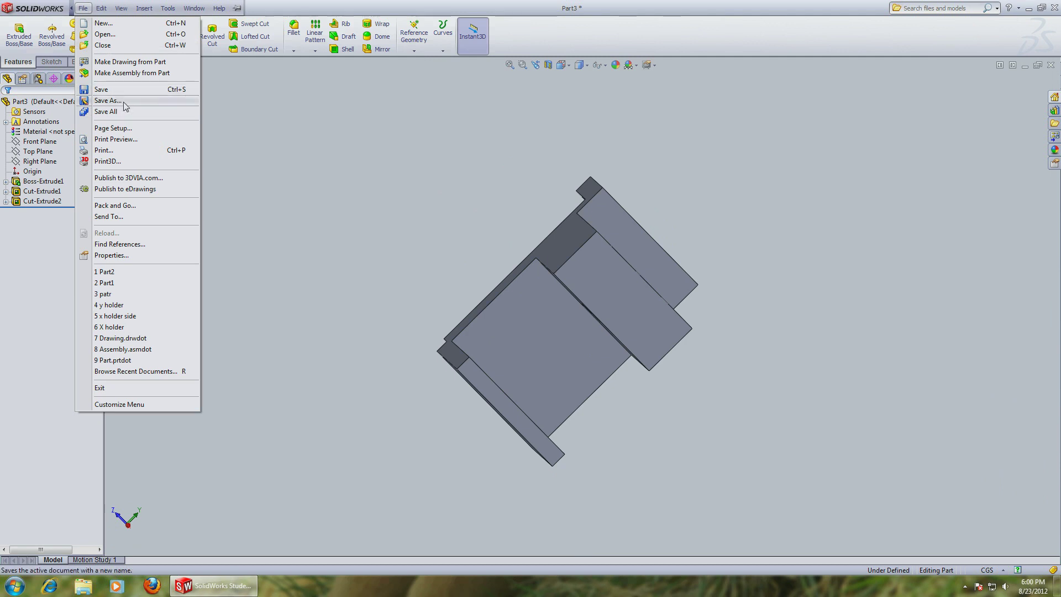
click(105, 101)
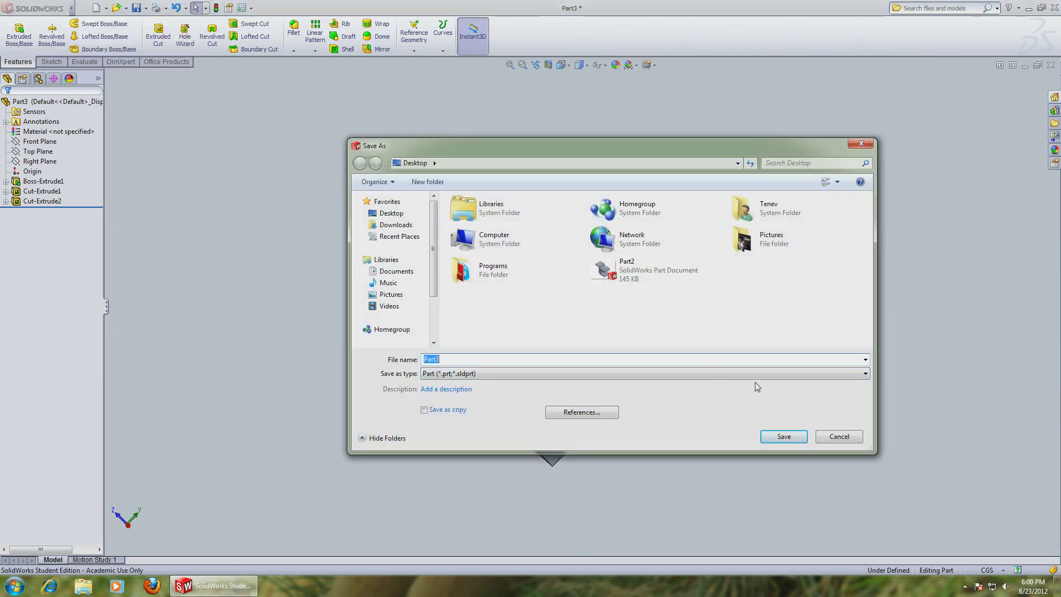
click(791, 437)
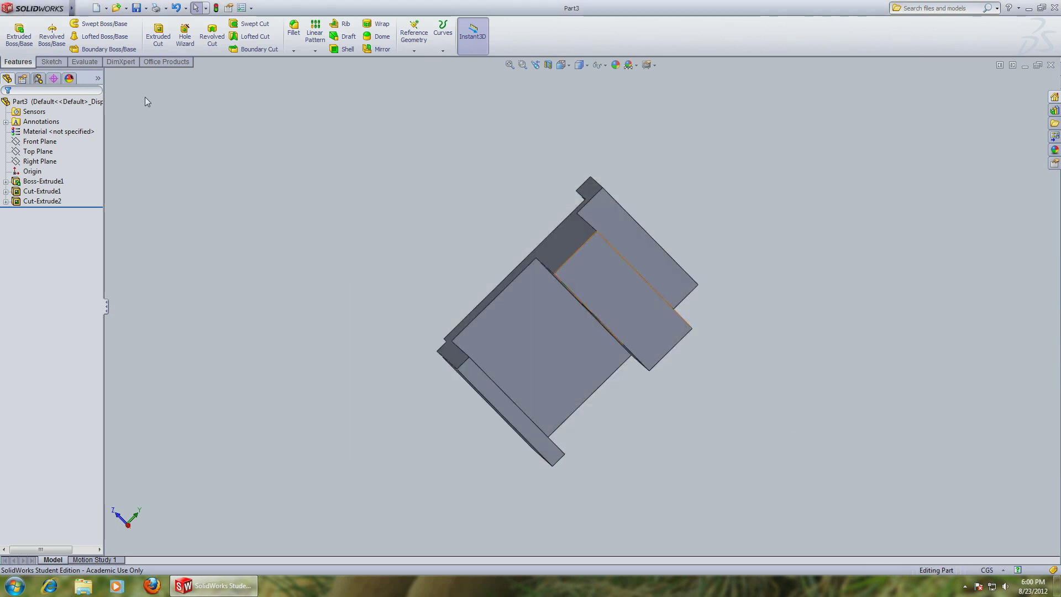
click(83, 8)
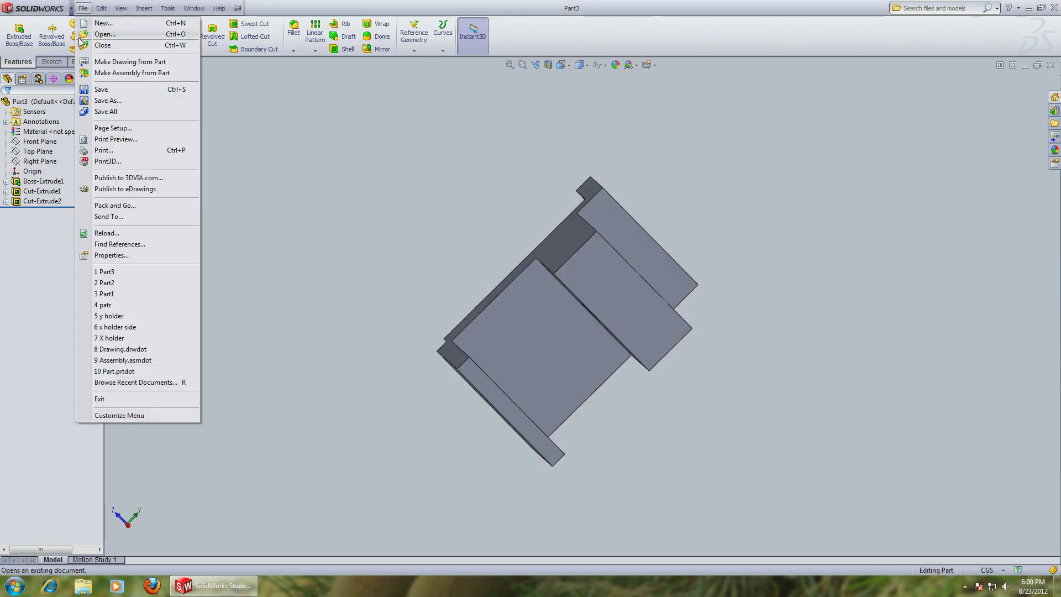
Create a new drawing, Draw2, using the B (ANSI) Landscape sheet format
click(114, 25)
click(221, 300)
click(398, 363)
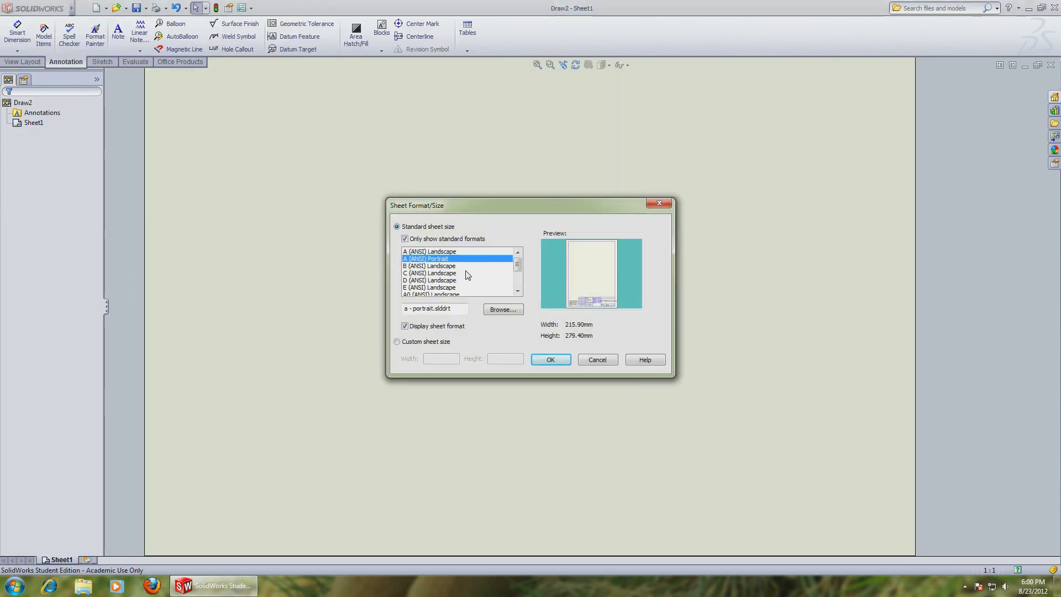
click(442, 267)
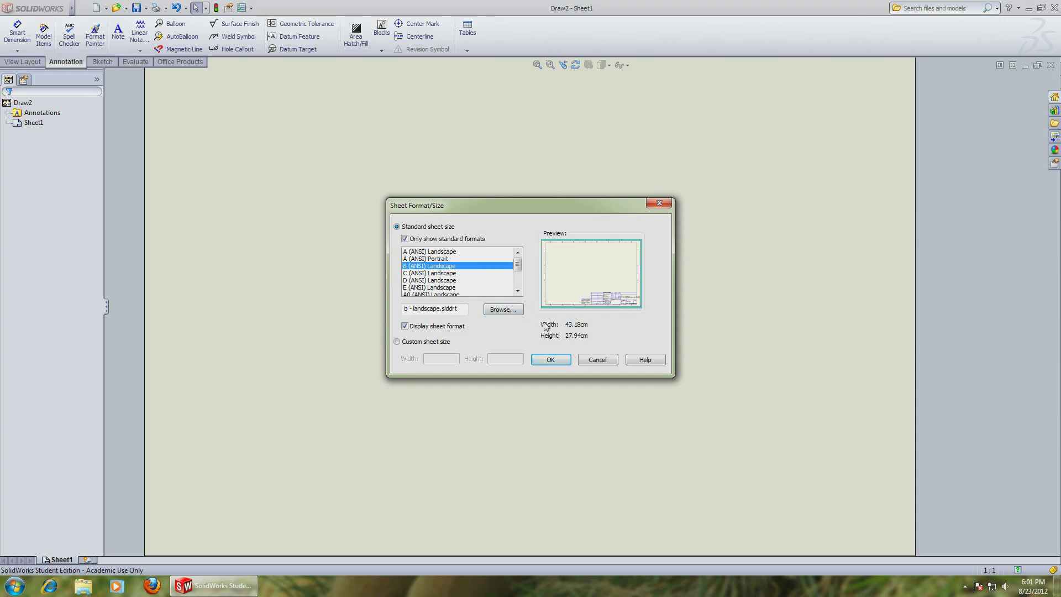
click(554, 359)
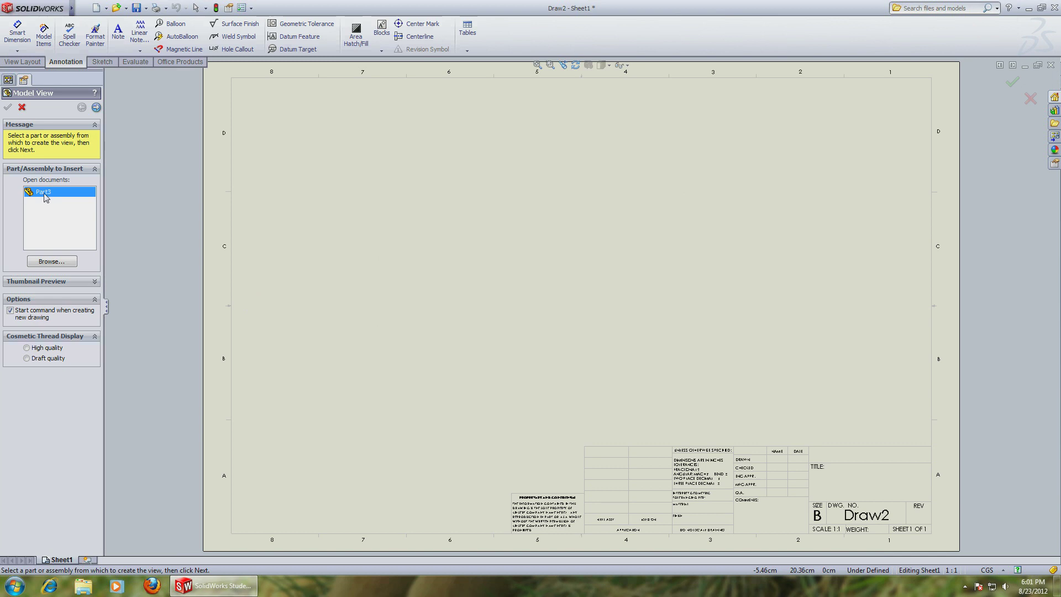
Insert Part3 and place its front, isometric, left and top views on the sheet
click(50, 260)
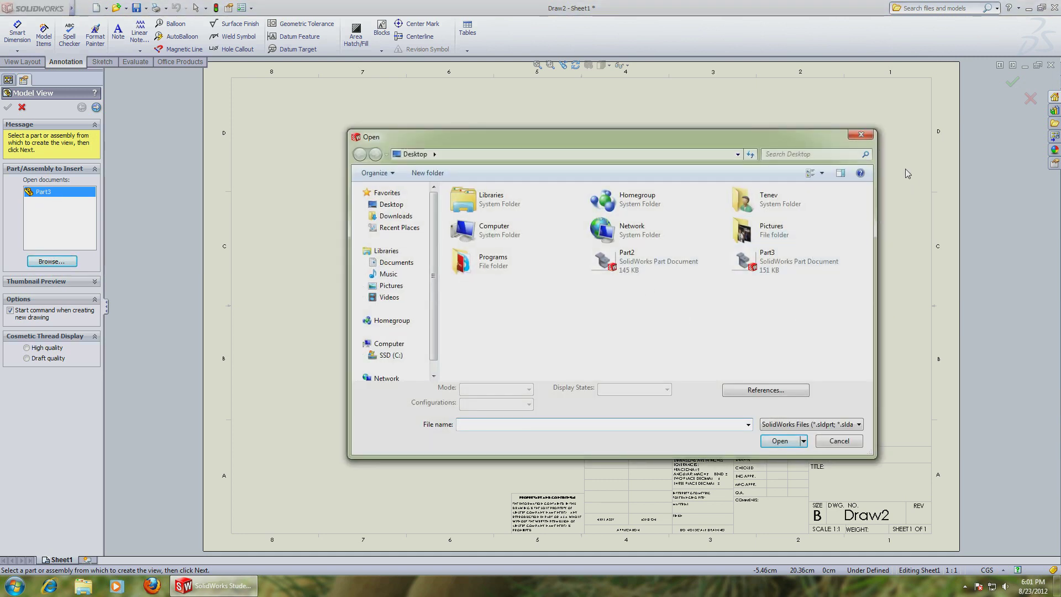
click(861, 135)
double_click(50, 196)
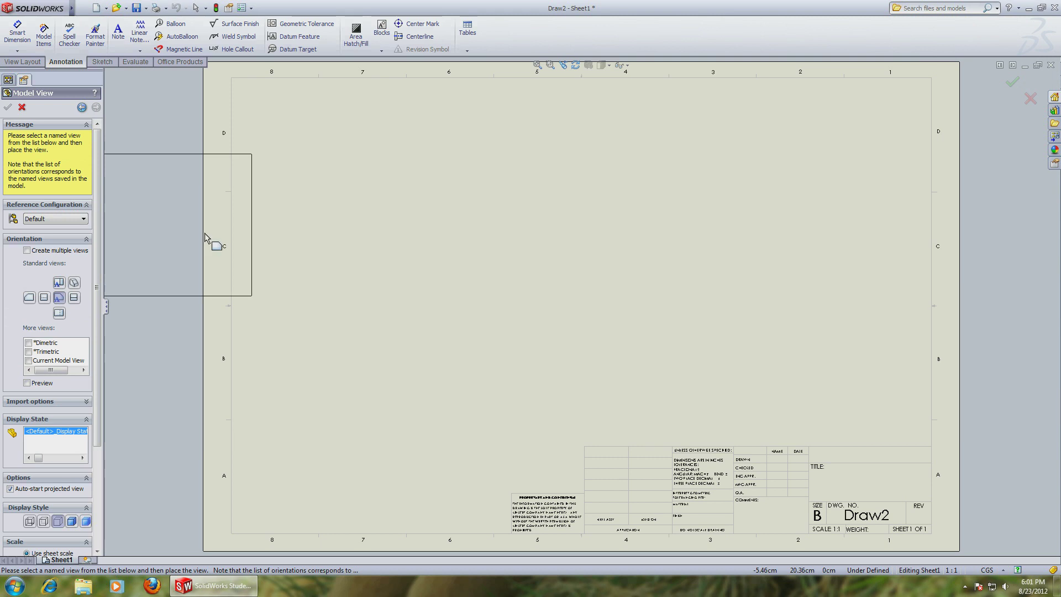
click(572, 274)
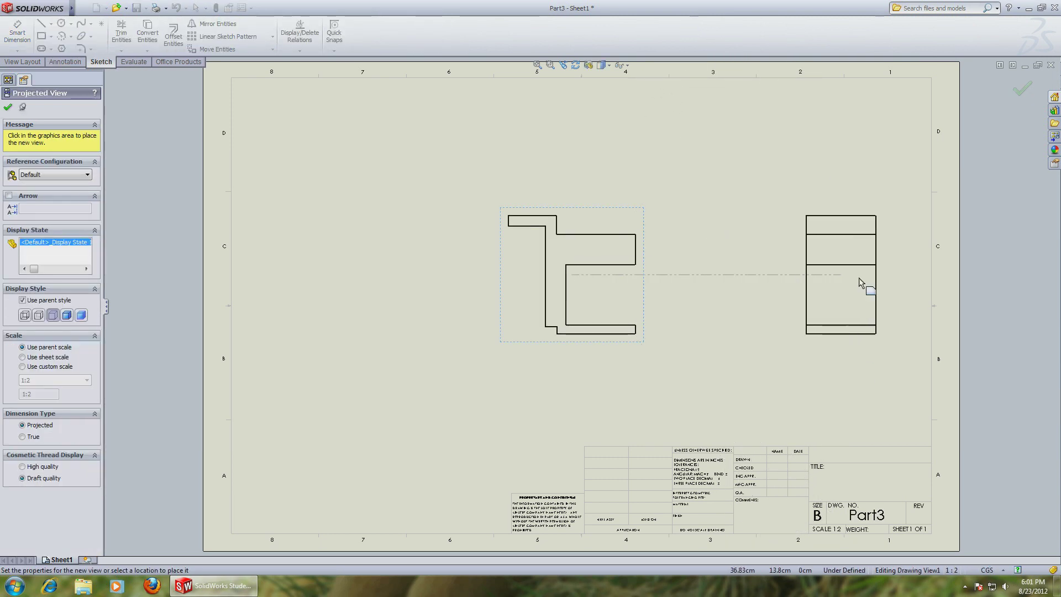
click(672, 203)
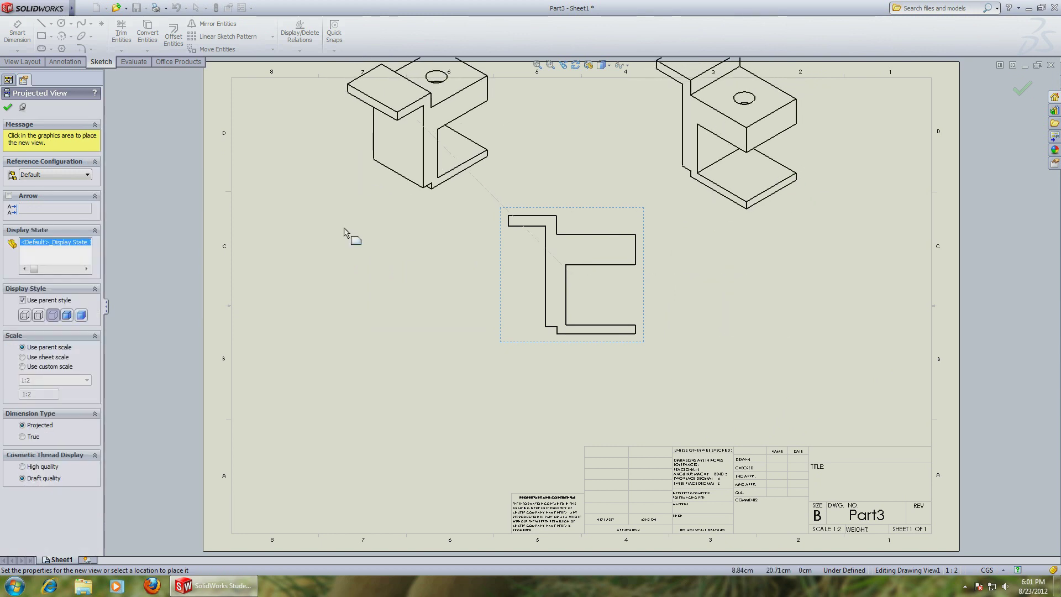
click(318, 279)
click(546, 146)
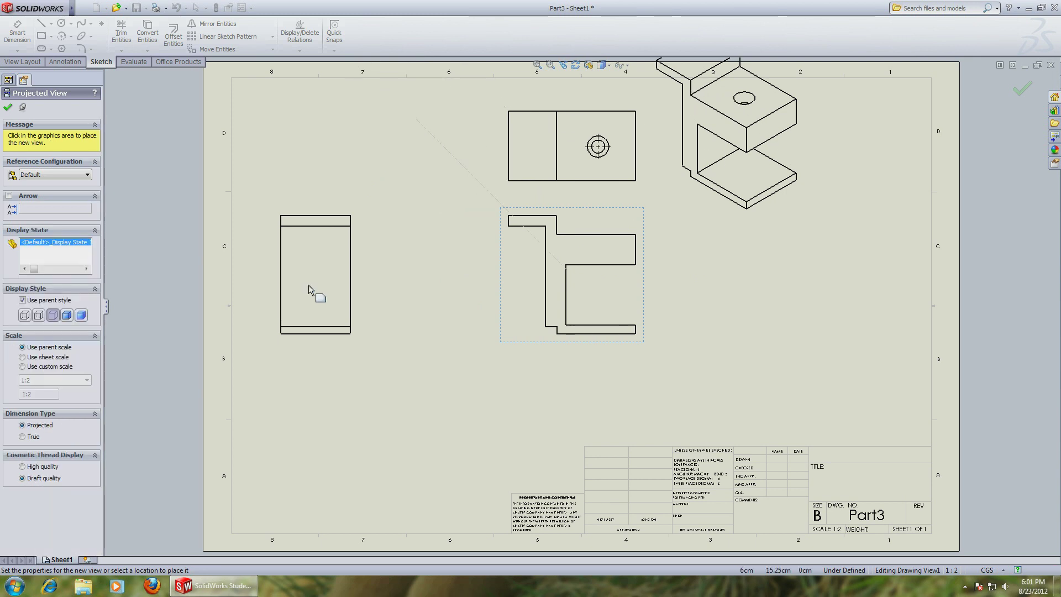
key(Escape)
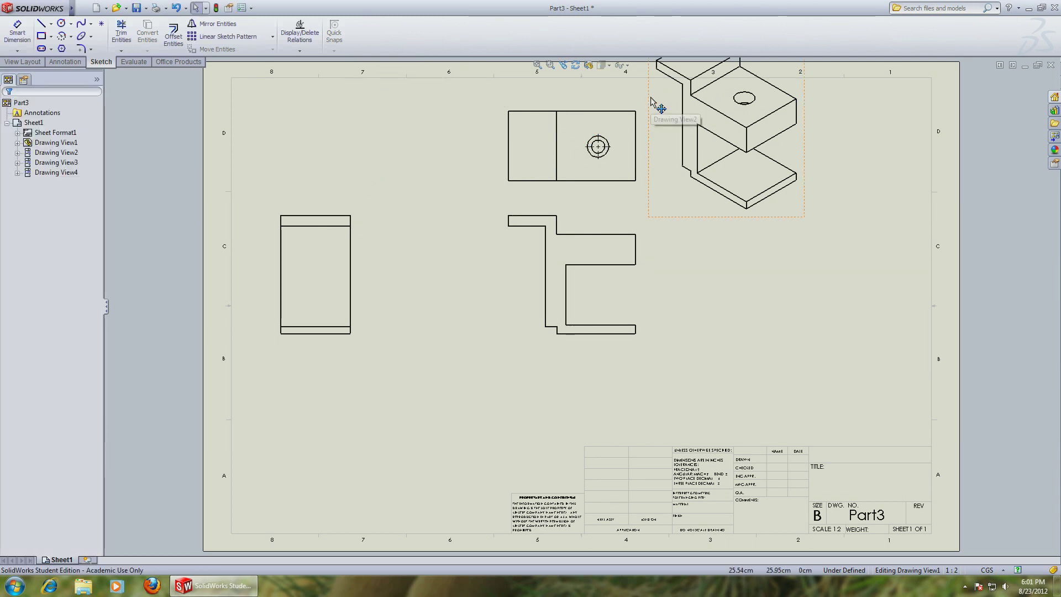
Move the isometric view to lower right, top view up, and front and left views down
drag(658, 105, 763, 329)
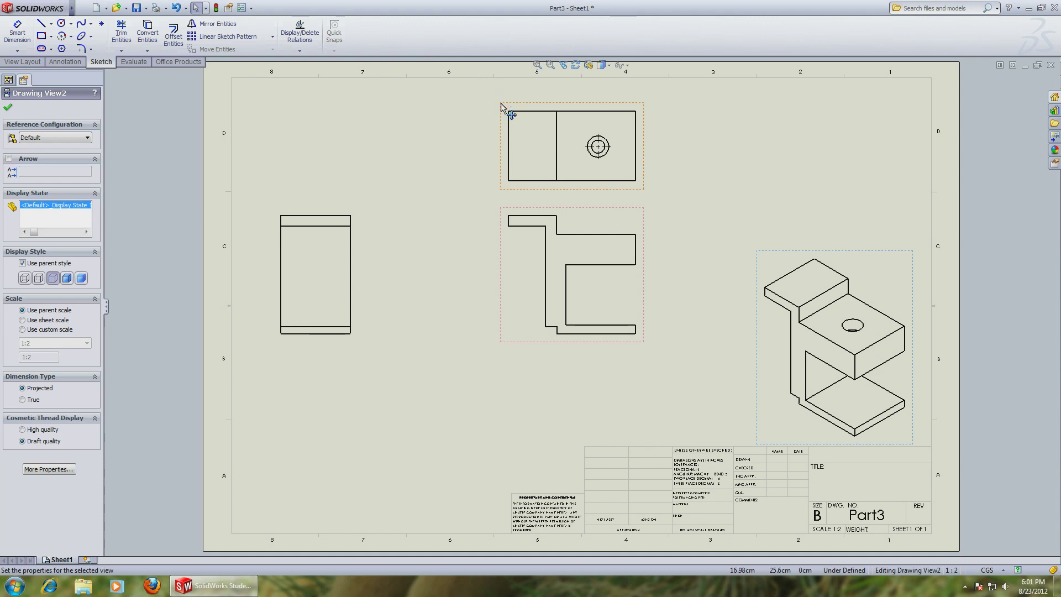
drag(501, 103, 503, 84)
drag(499, 208, 497, 286)
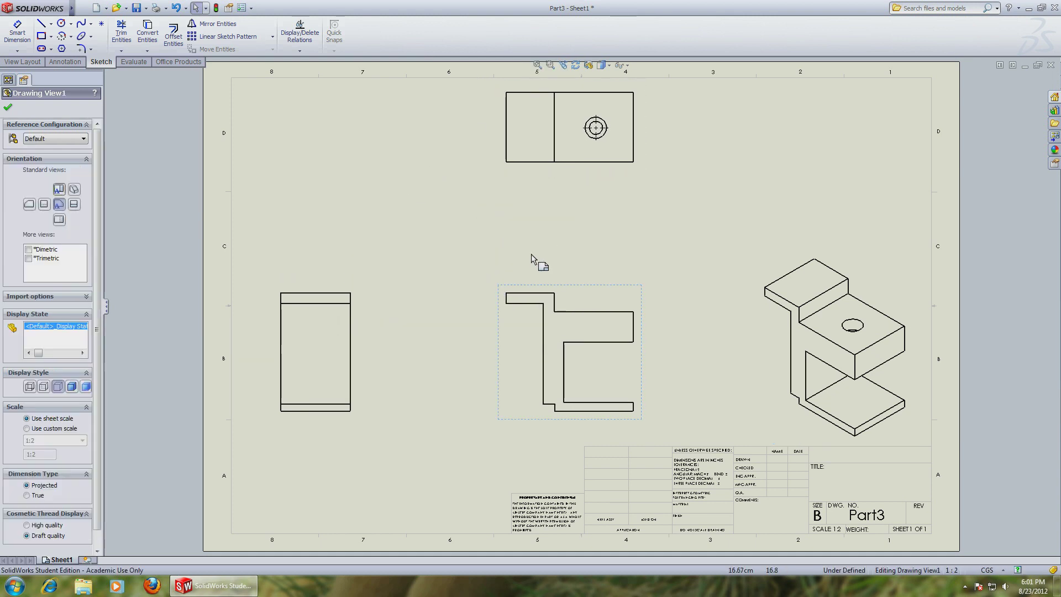
click(674, 206)
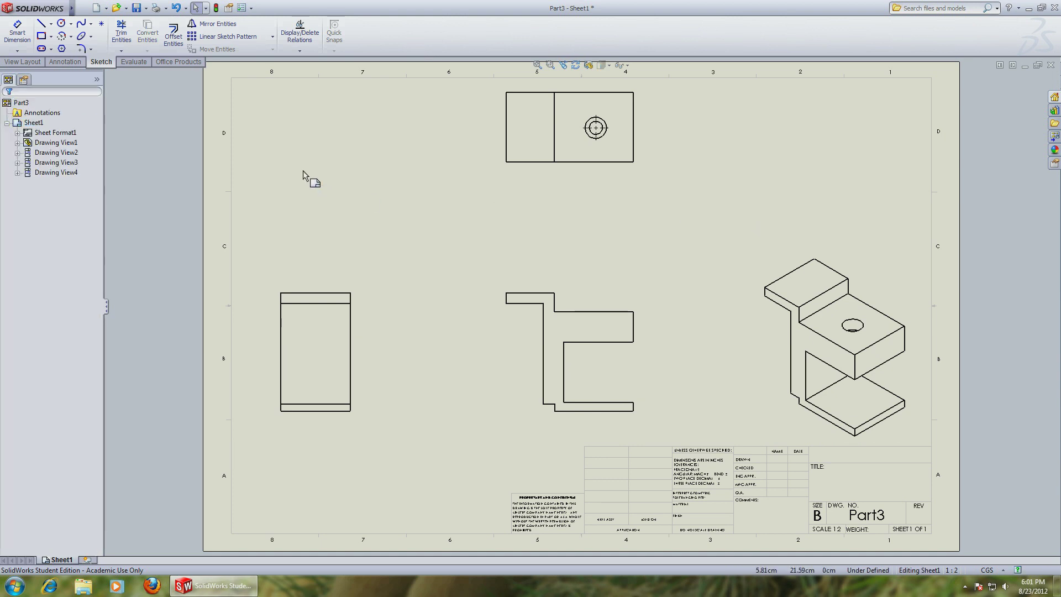
Import the model's dimensions into the front view from the entire model
click(573, 291)
click(64, 62)
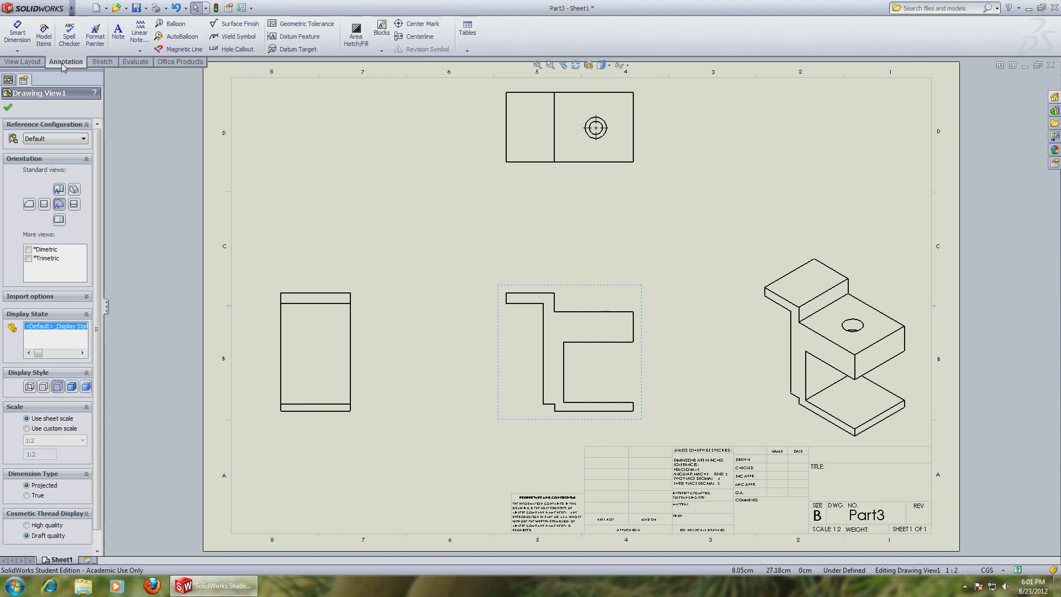
click(44, 37)
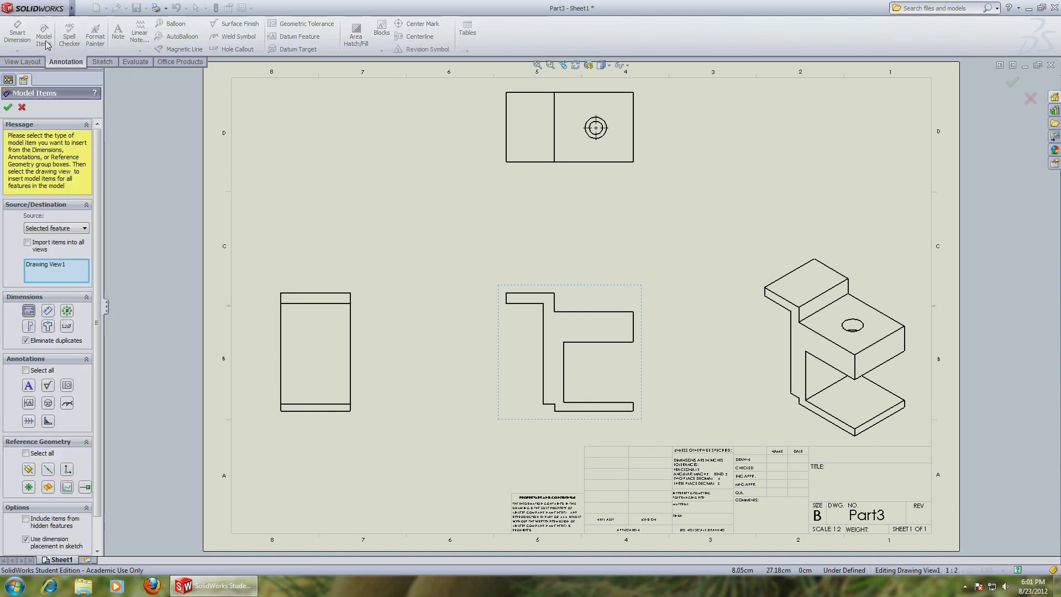
click(8, 108)
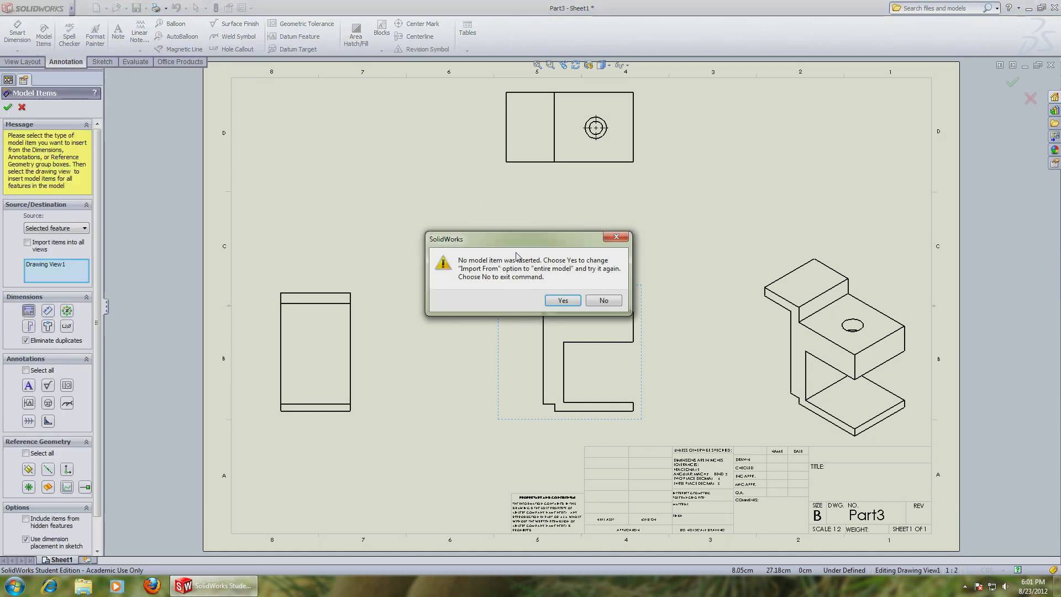
click(562, 300)
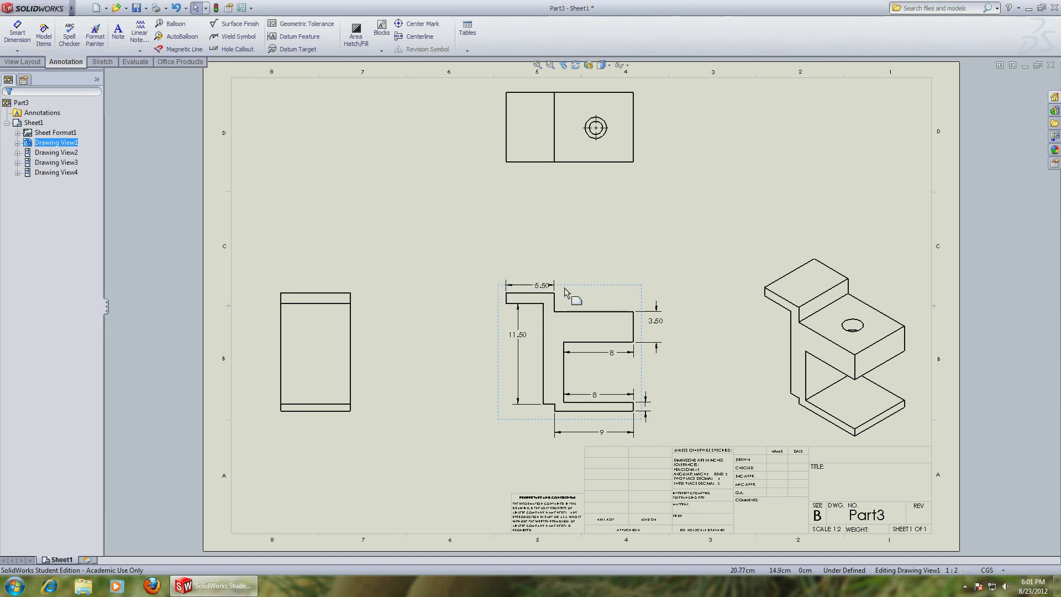
Reposition the imported 11.50, 3.50 and 8 dimensions neatly around the front view
click(531, 283)
drag(523, 347, 532, 358)
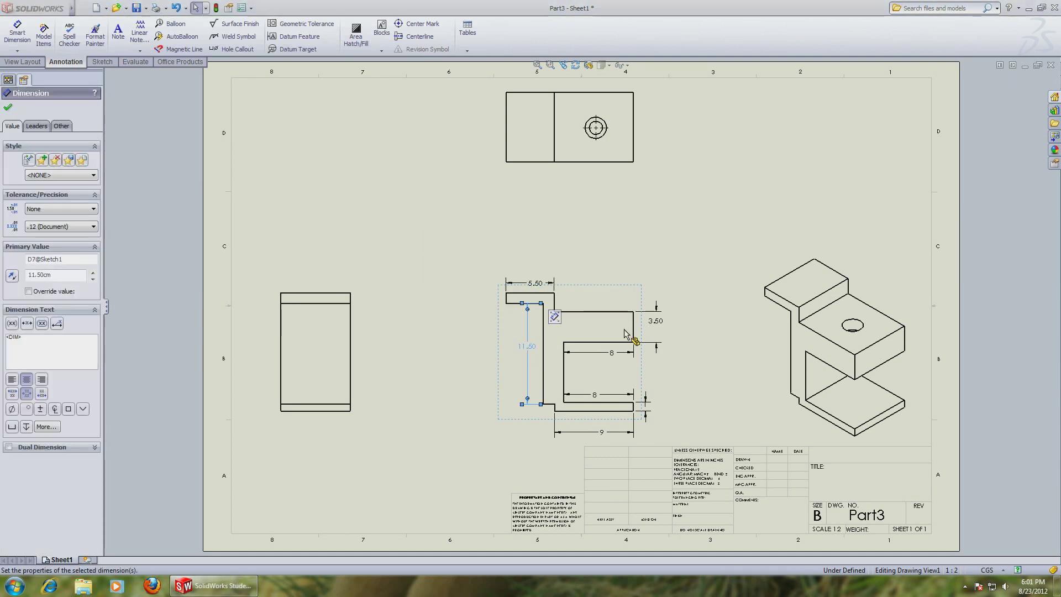
click(658, 332)
drag(658, 331, 652, 339)
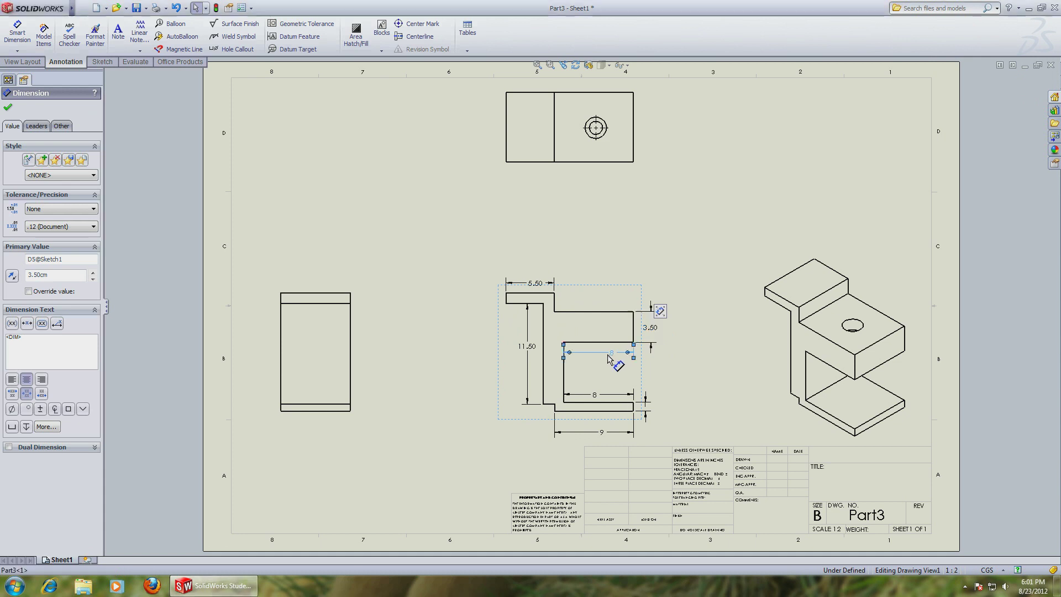
drag(595, 396, 603, 393)
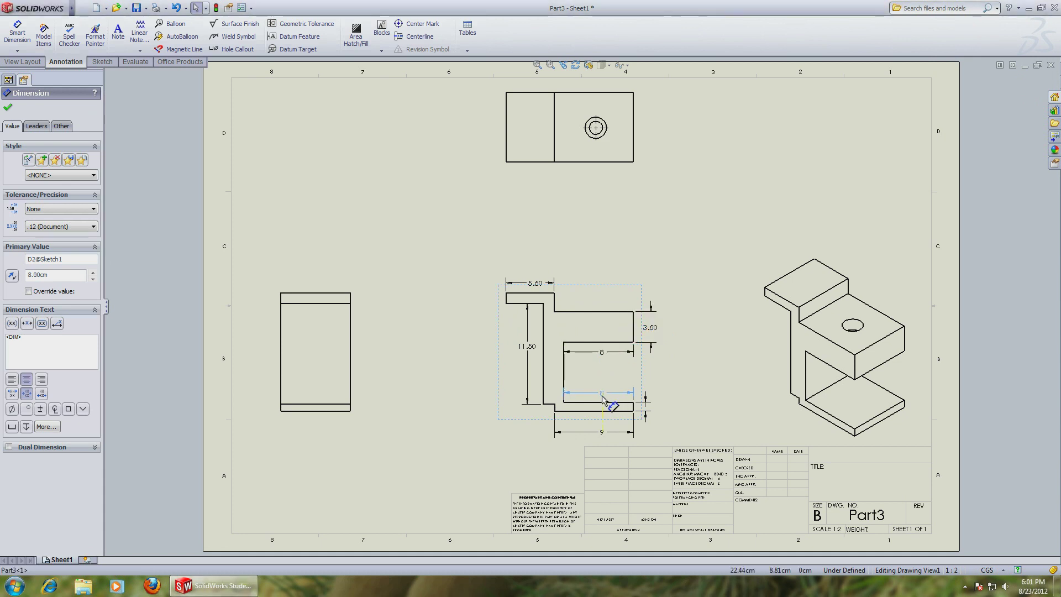
click(651, 394)
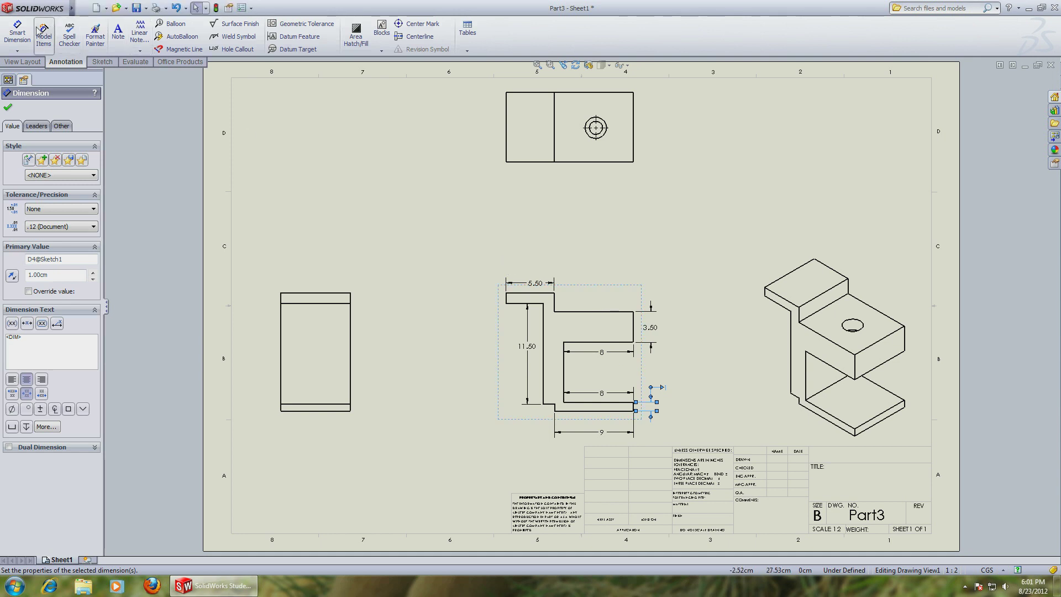
click(17, 33)
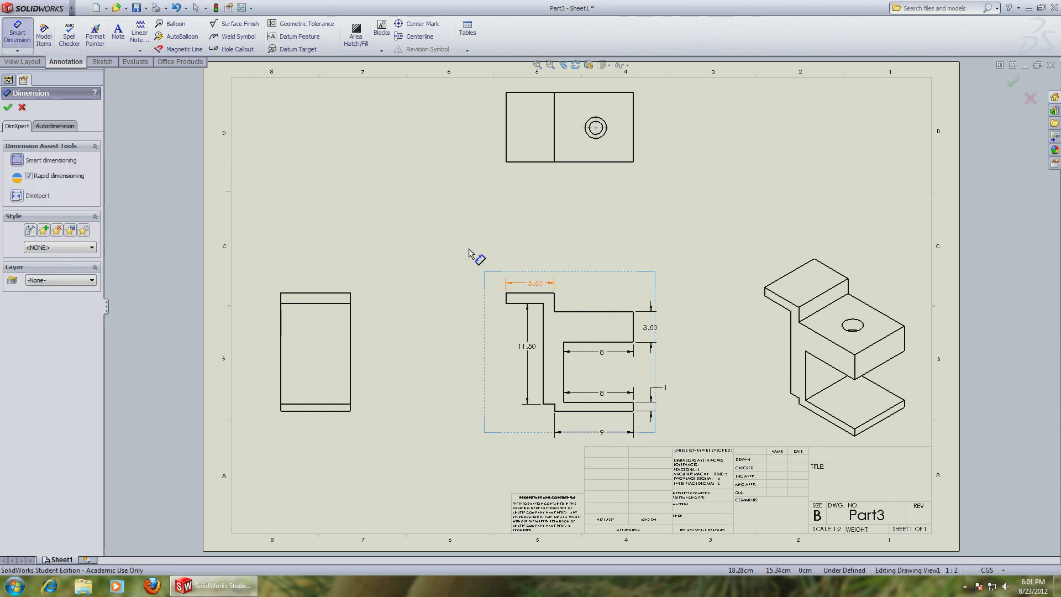
Dimension the front view's top edge 9.05, inner vertical edge 6.86 and bottom edge 1.33
click(580, 311)
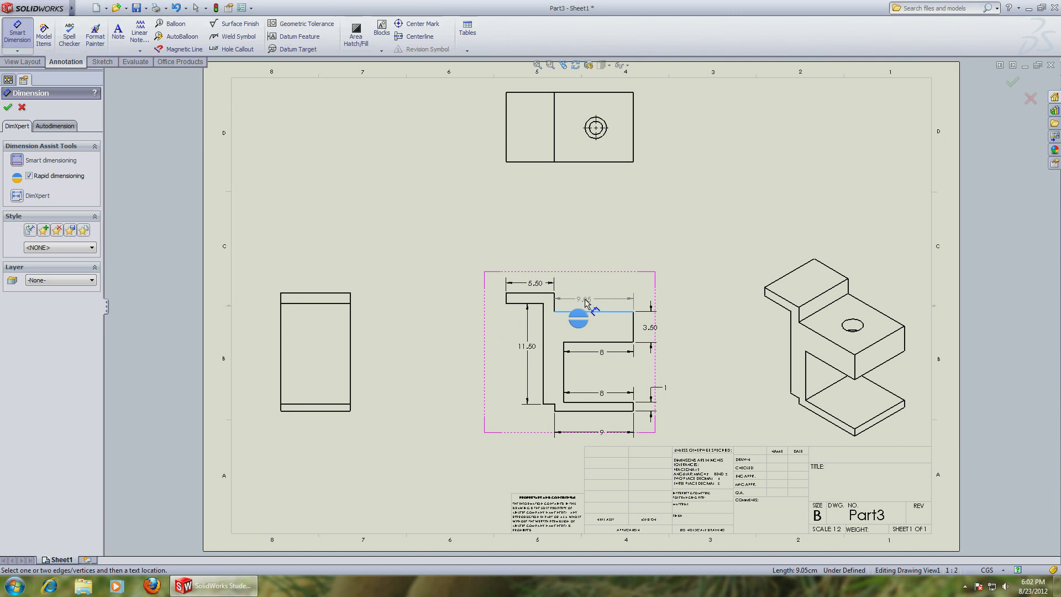
click(564, 377)
click(602, 376)
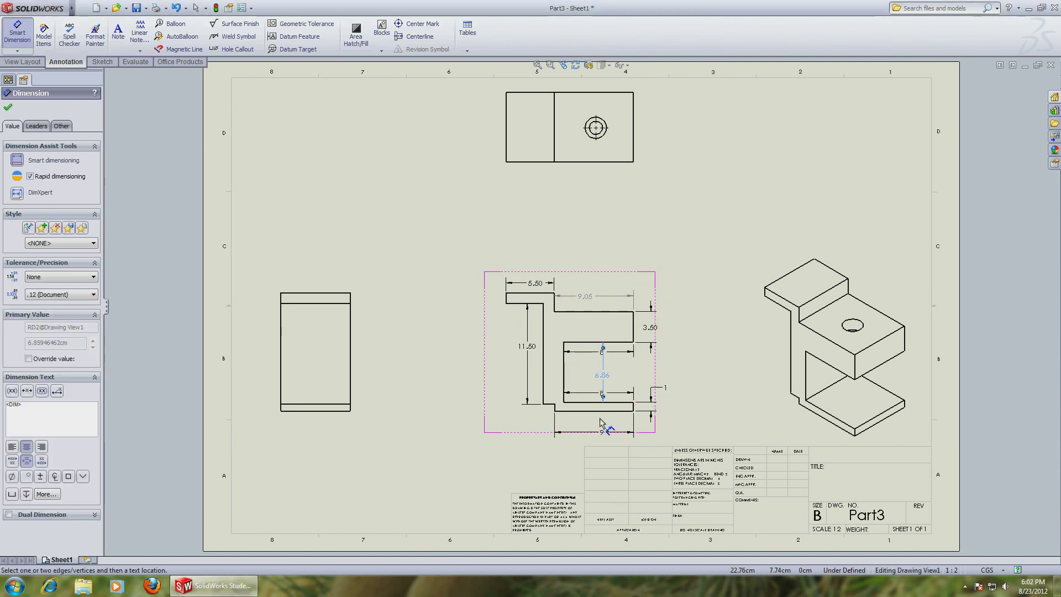
click(548, 404)
click(547, 427)
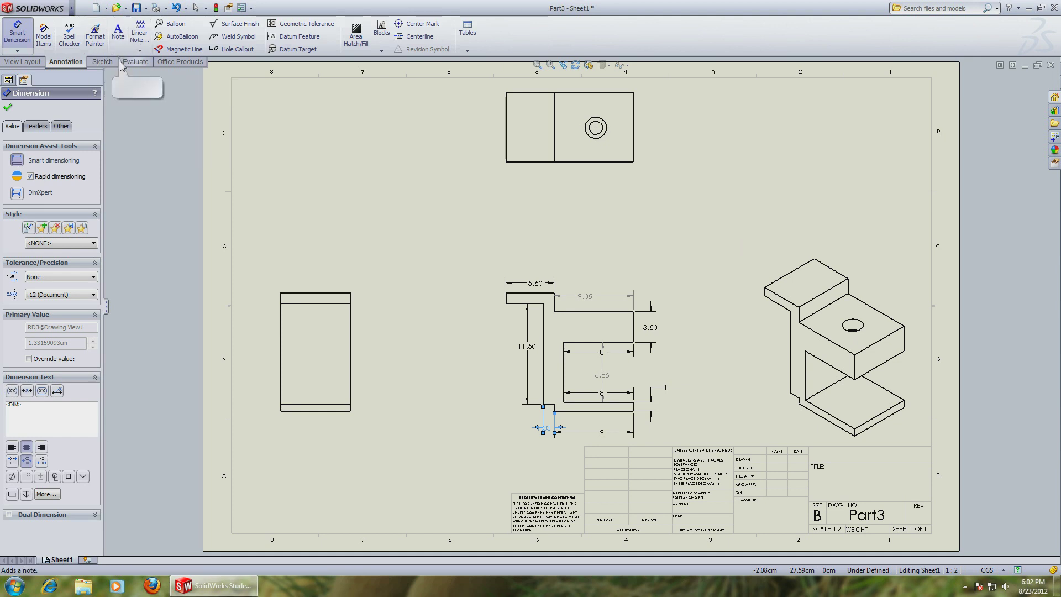
Add Ø1.50 THRU hole callouts to the hole in the isometric and top views
click(231, 50)
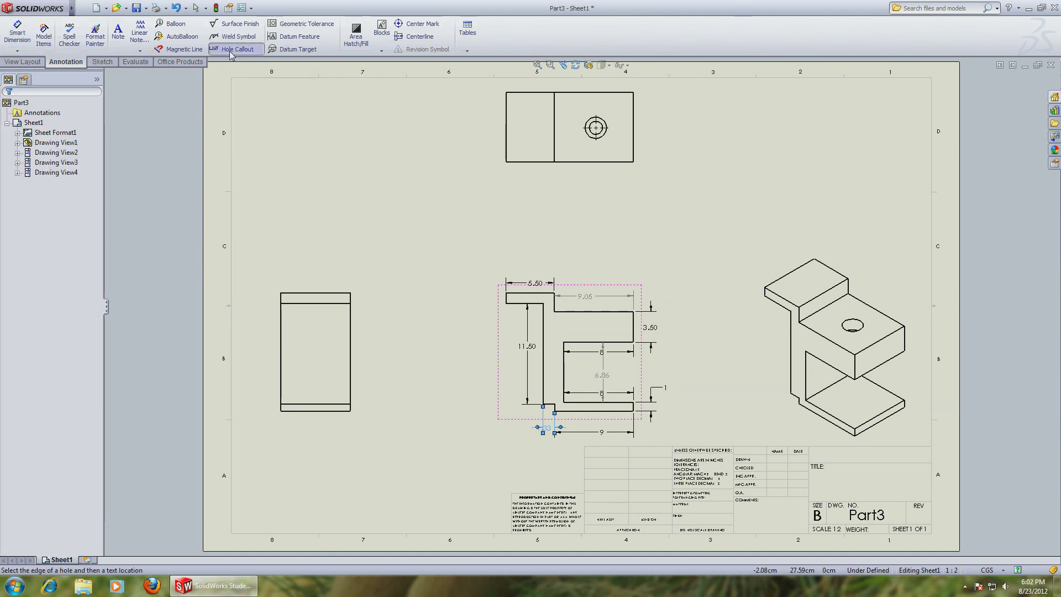
click(853, 325)
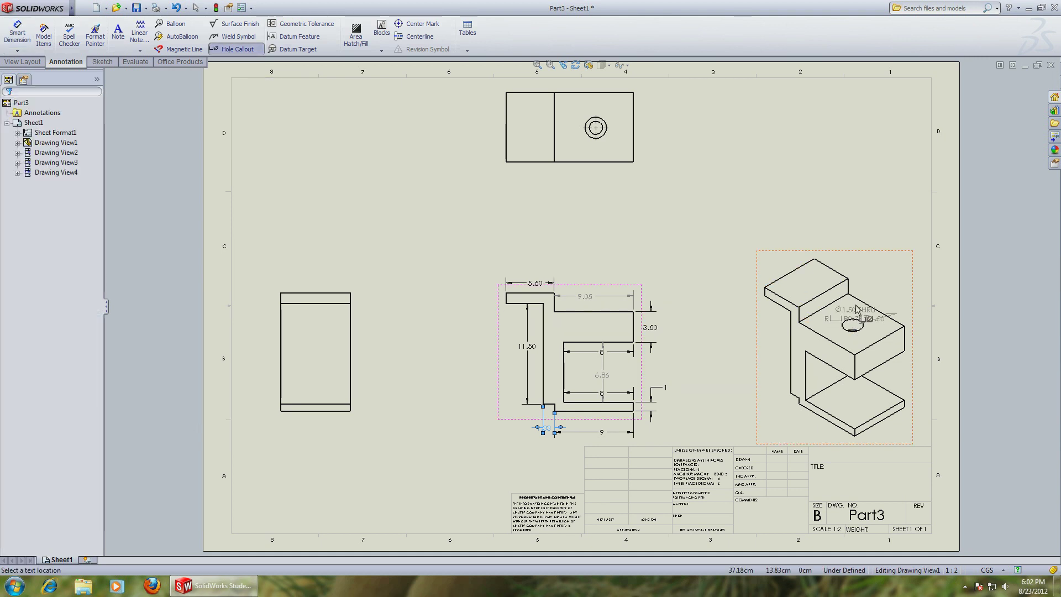
click(806, 196)
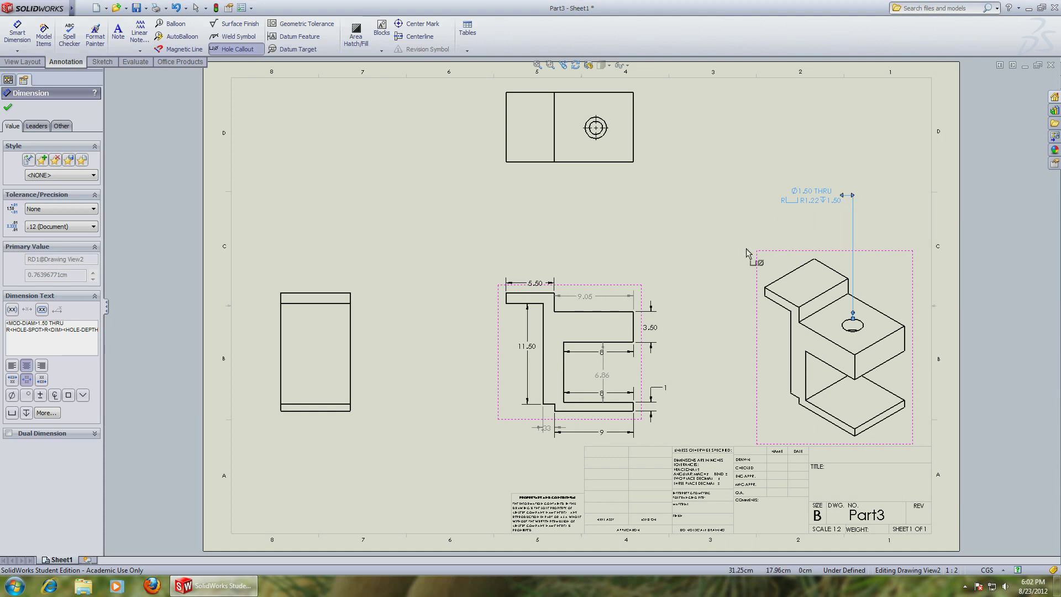
click(607, 127)
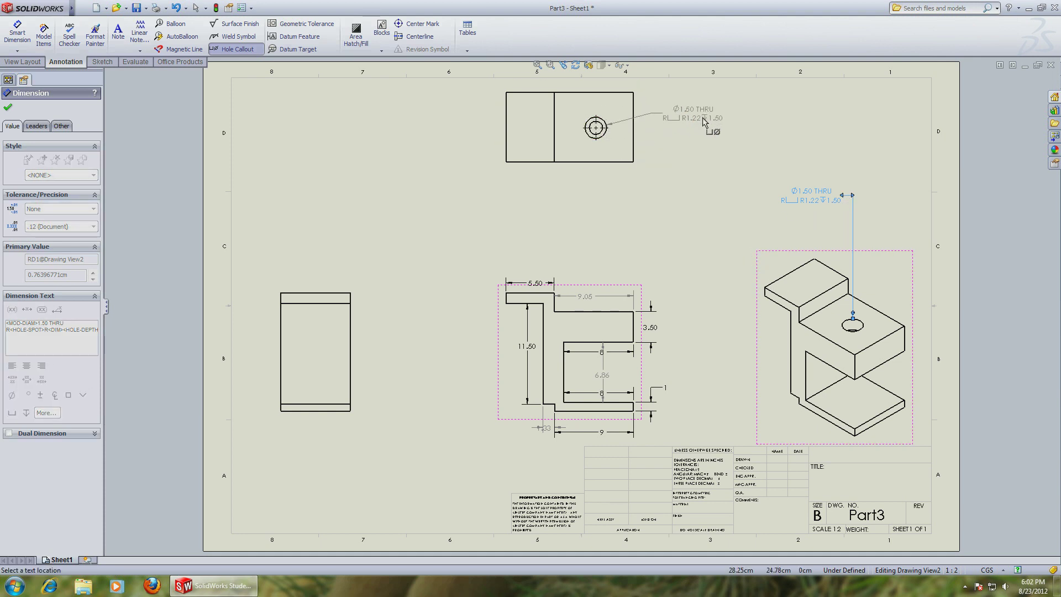
click(710, 117)
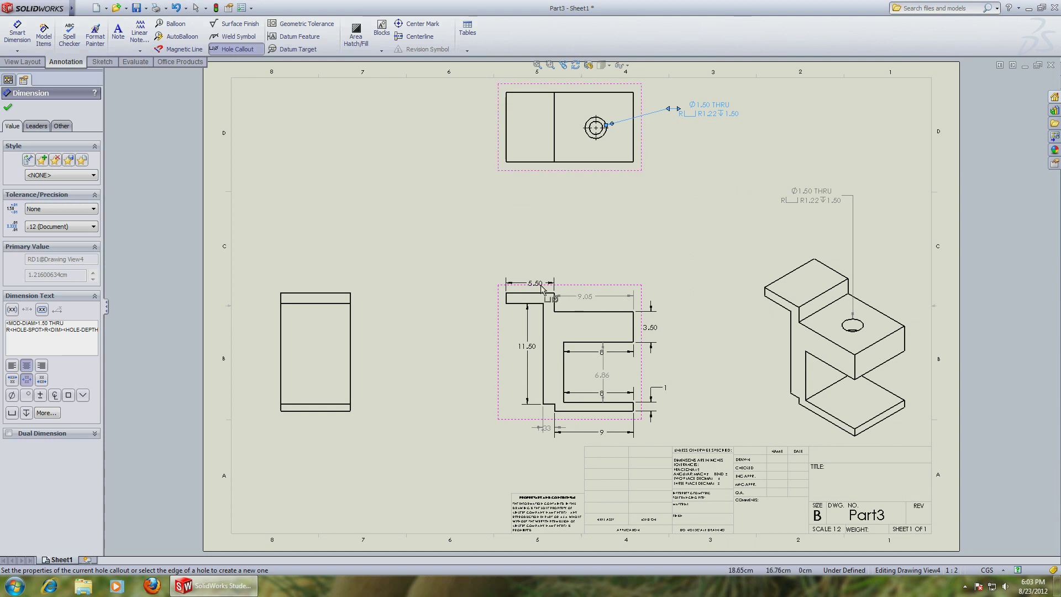
Dimension the side view with an 8 width above and 13.47 heights on both sides
click(17, 32)
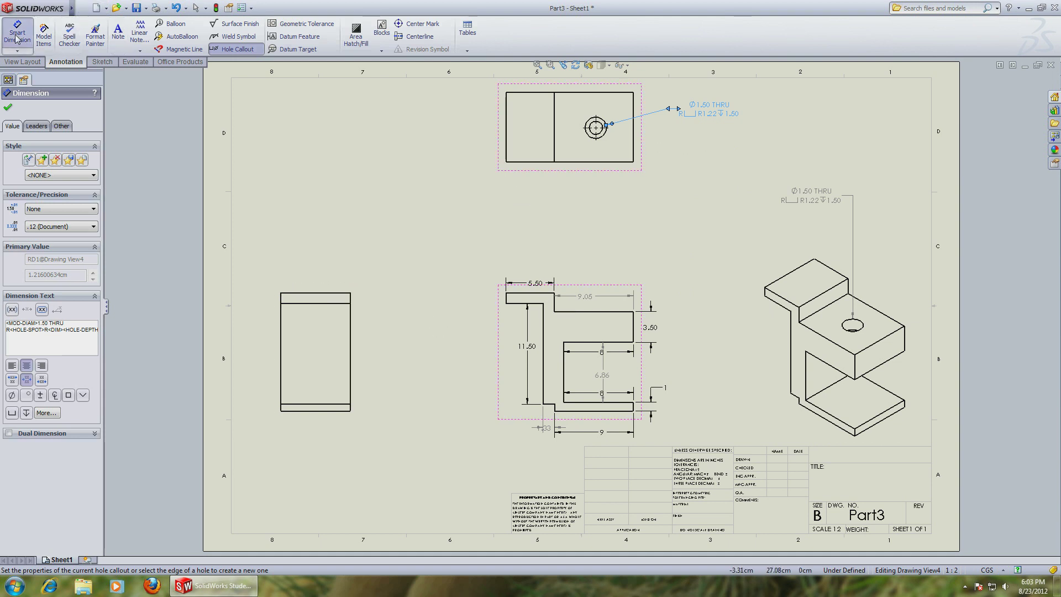
click(301, 293)
click(307, 236)
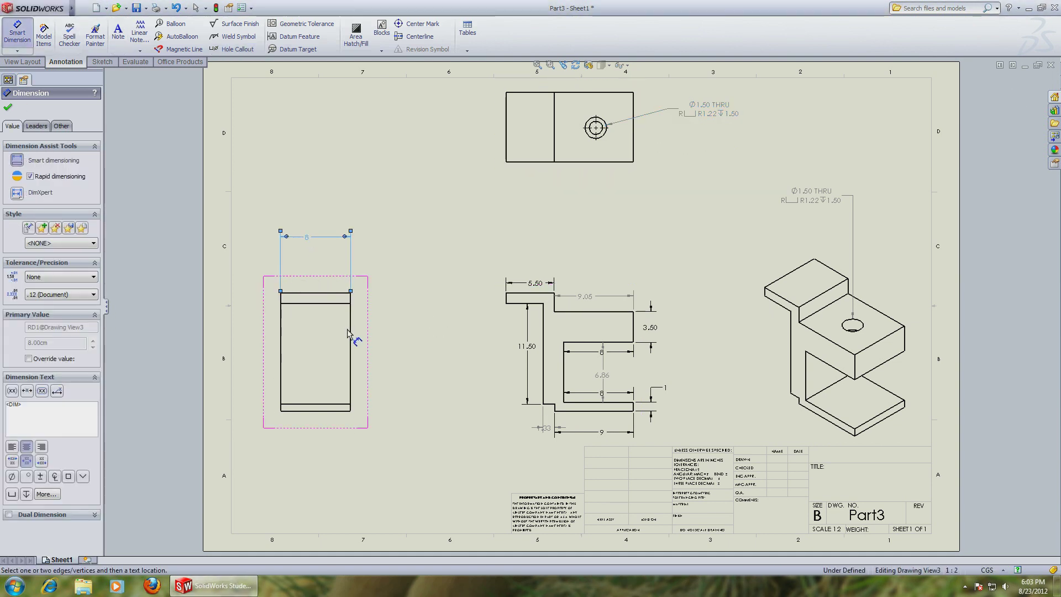
click(350, 335)
click(401, 348)
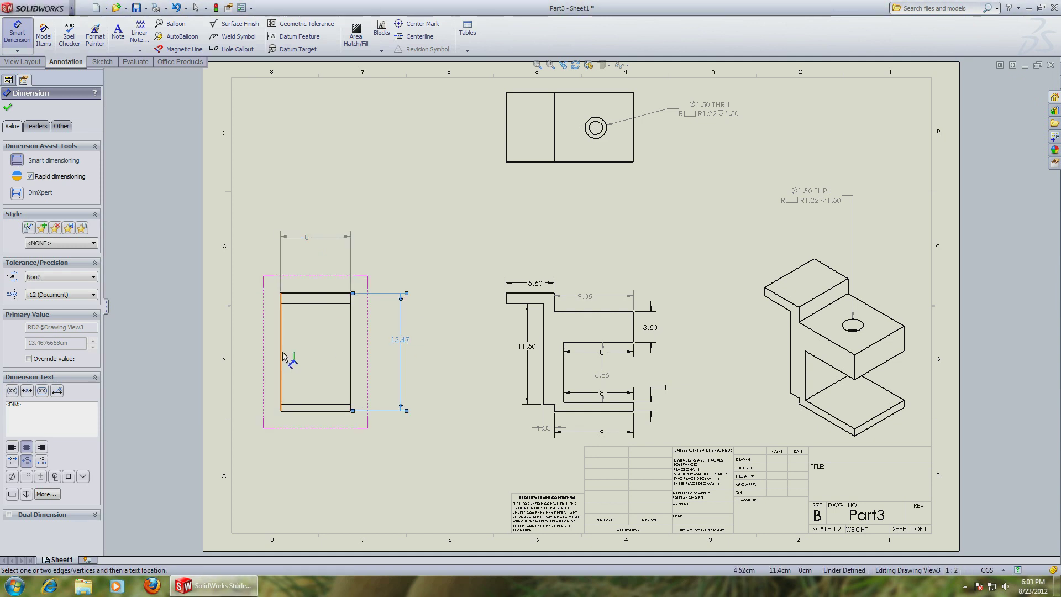
click(260, 348)
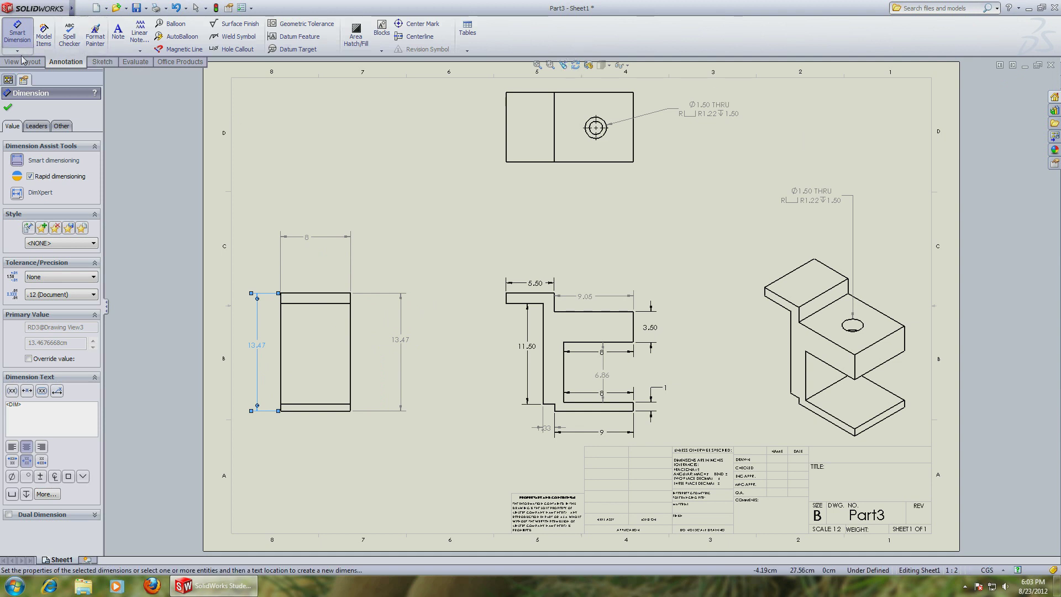
mouse_move(38, 9)
click(83, 9)
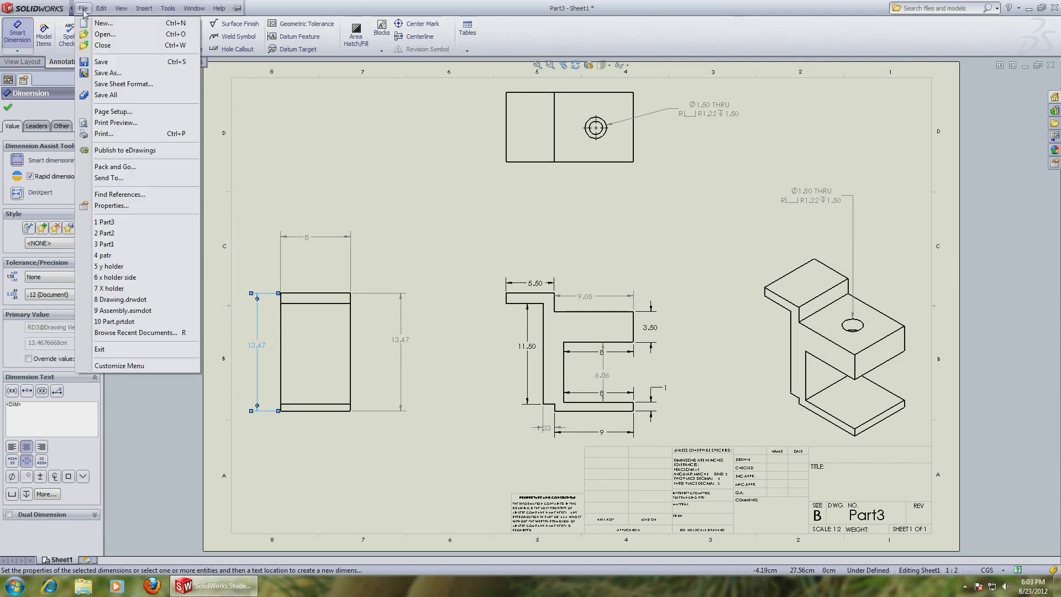
Save the drawing to the Desktop as Part3 PDF, then minimize SolidWorks
click(108, 73)
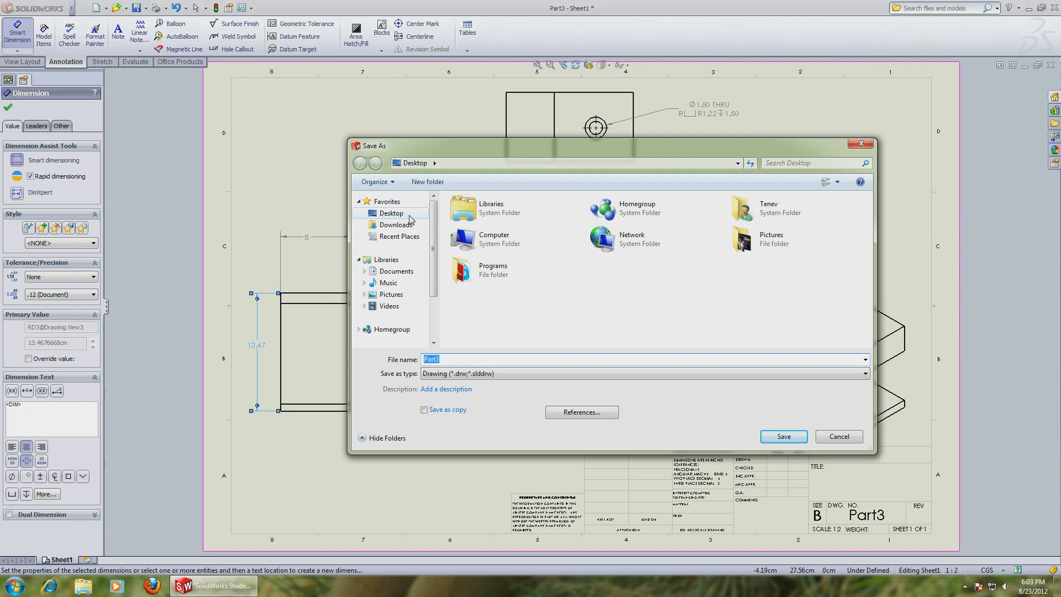
click(409, 216)
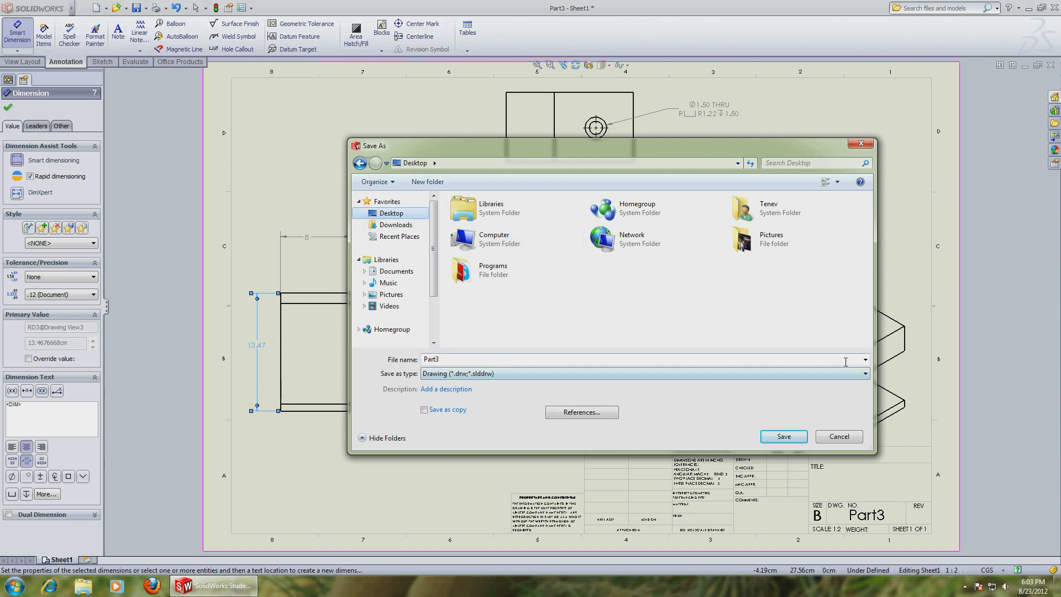
click(869, 375)
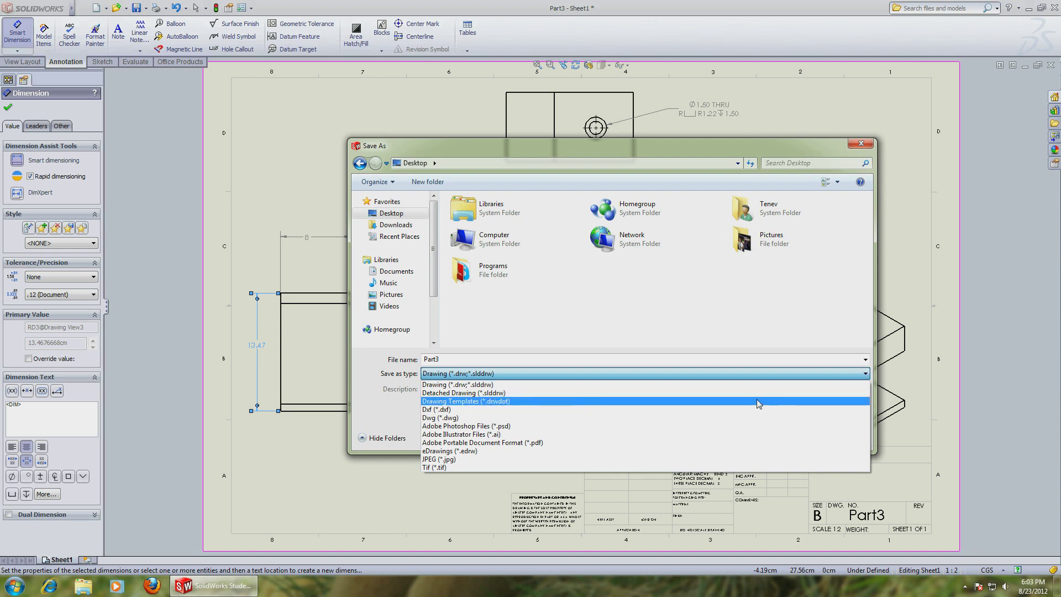
click(548, 446)
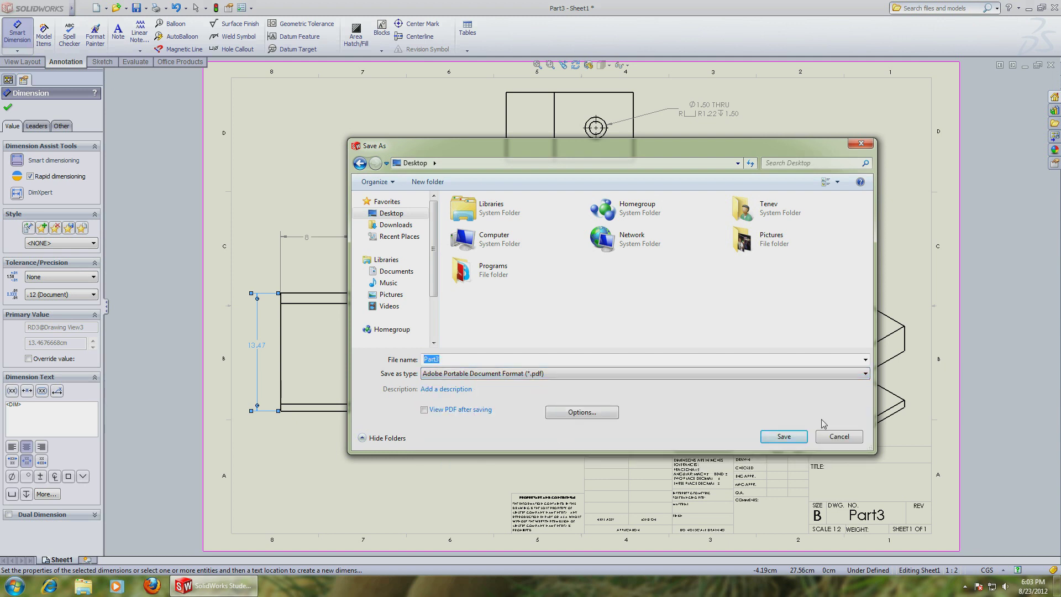
click(784, 437)
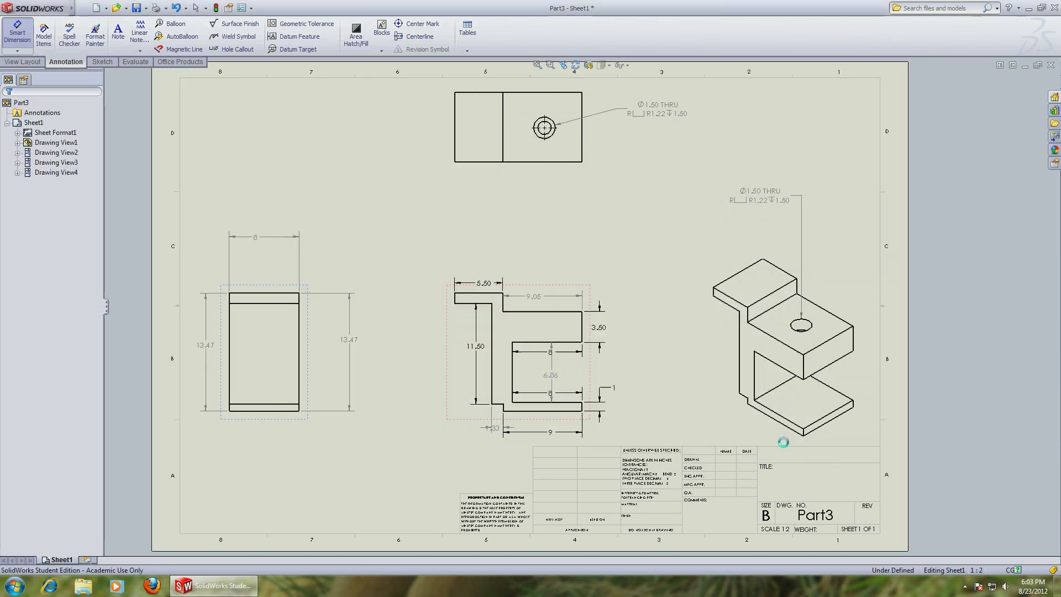
click(1029, 8)
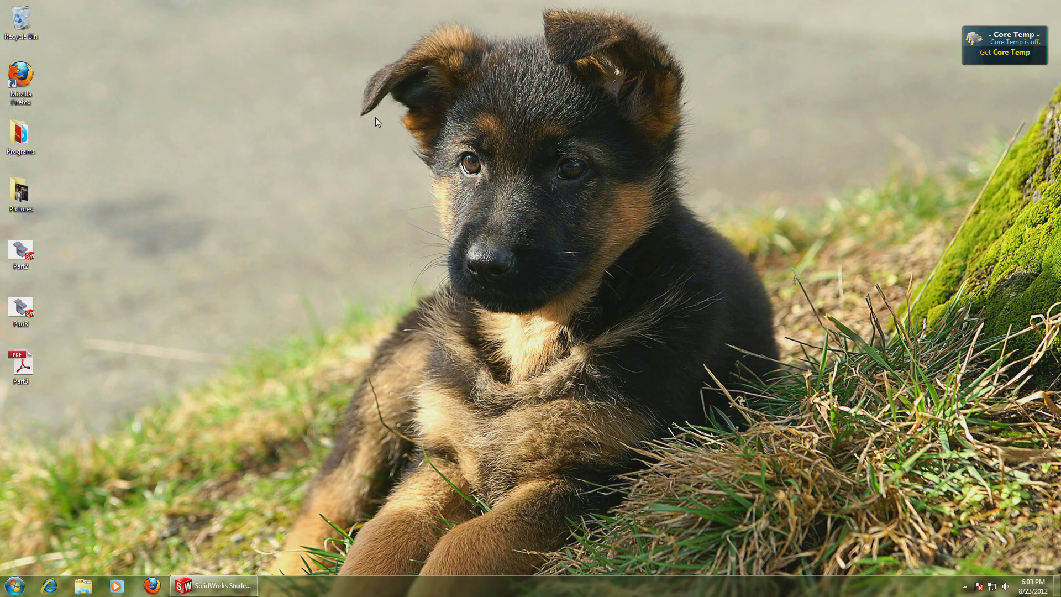
Open Part3.PDF in Adobe Reader and test-select the 5.50 dimension text
double_click(25, 365)
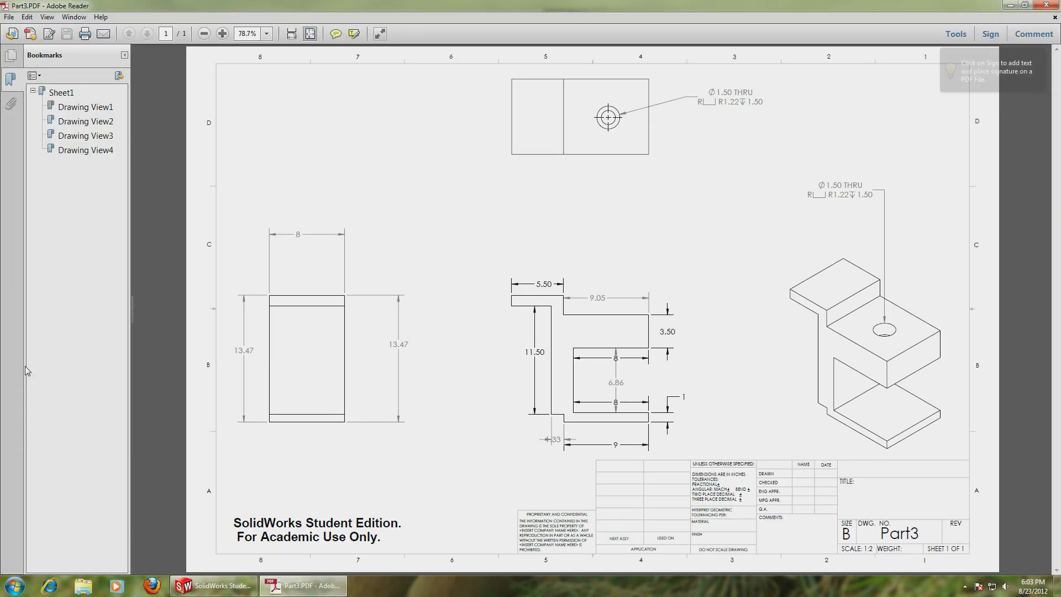
mouse_move(555, 288)
mouse_down()
mouse_move(509, 244)
mouse_move(575, 304)
mouse_up()
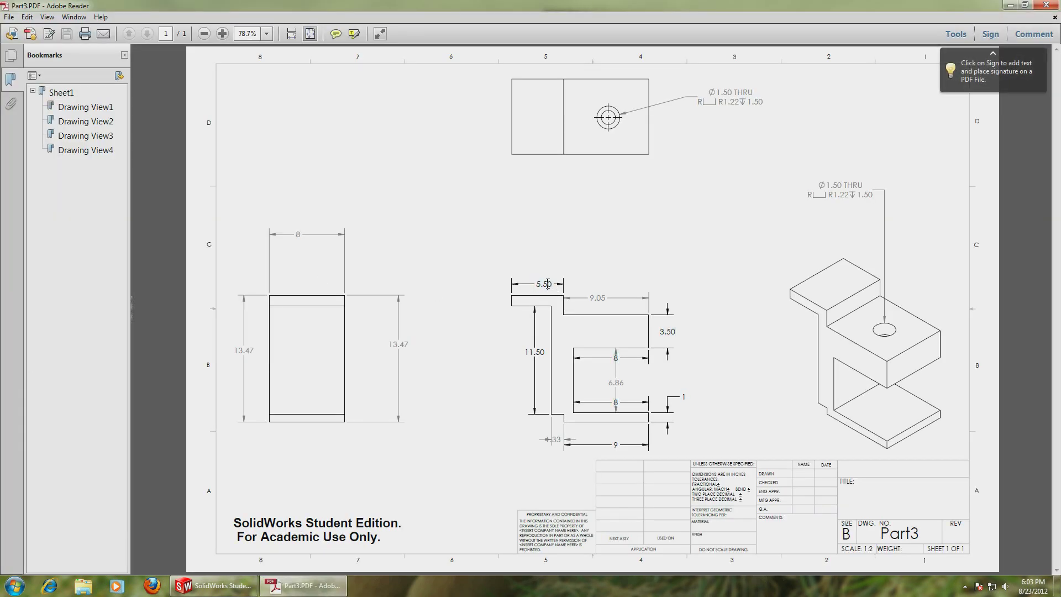
click(603, 372)
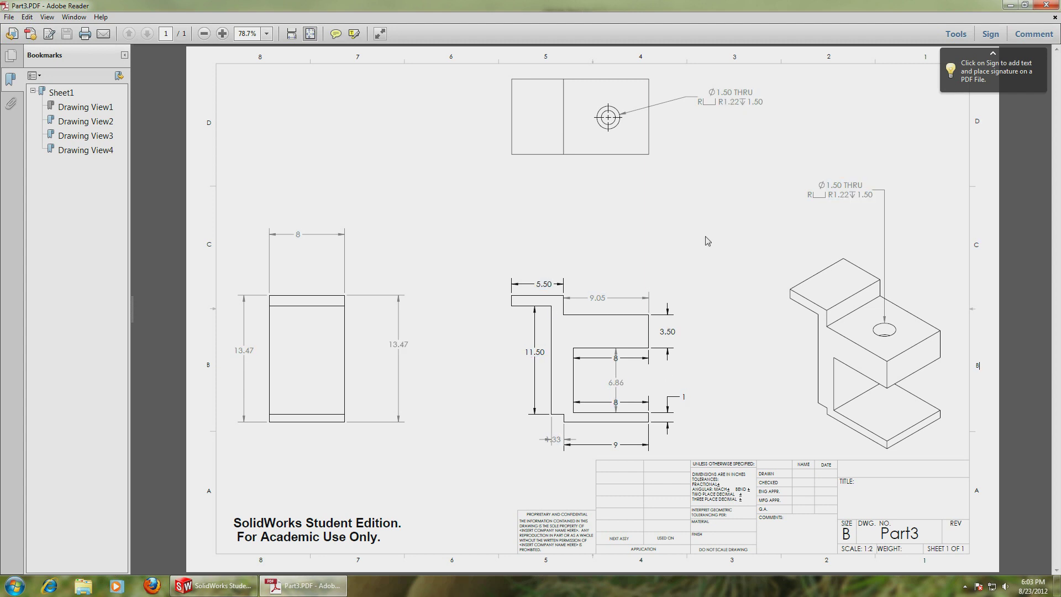